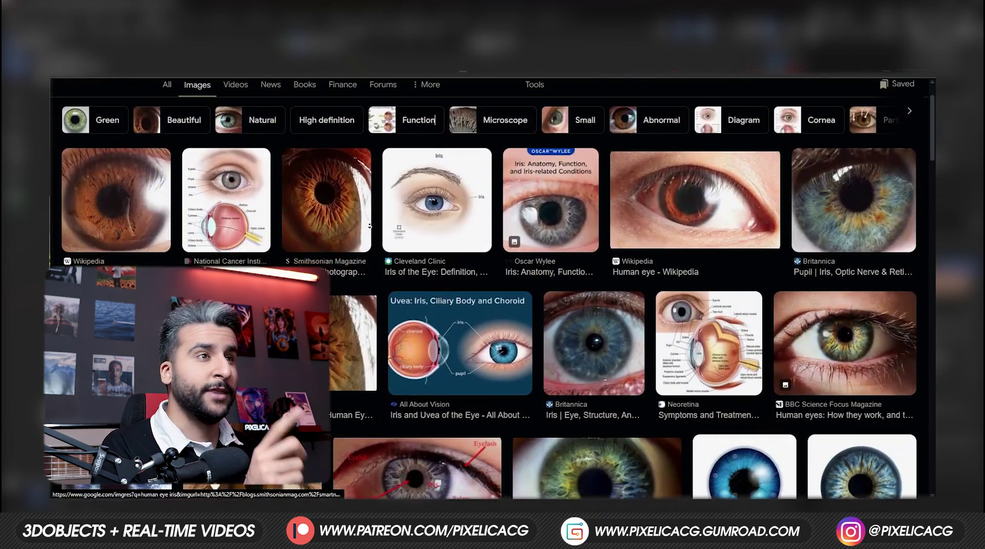
Scroll down through the Google Images results for 'human eye iris' photographs
scroll(369, 226, "down", 4)
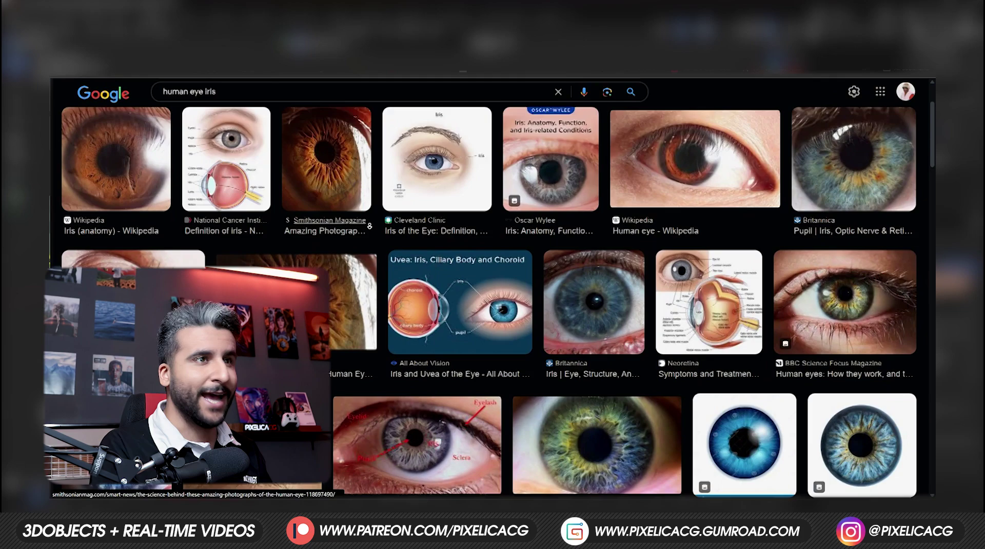
scroll(367, 227, "down", 4)
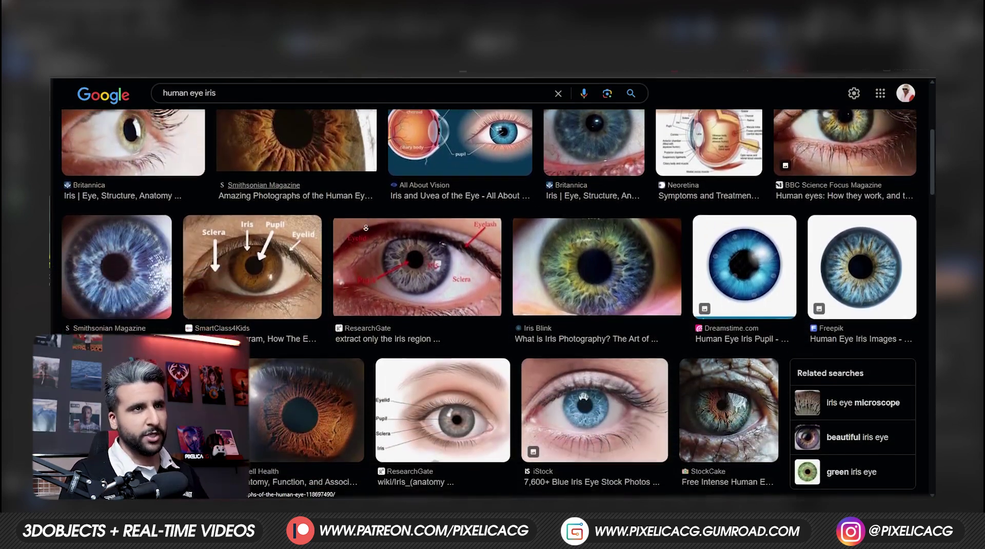
scroll(365, 227, "down", 1)
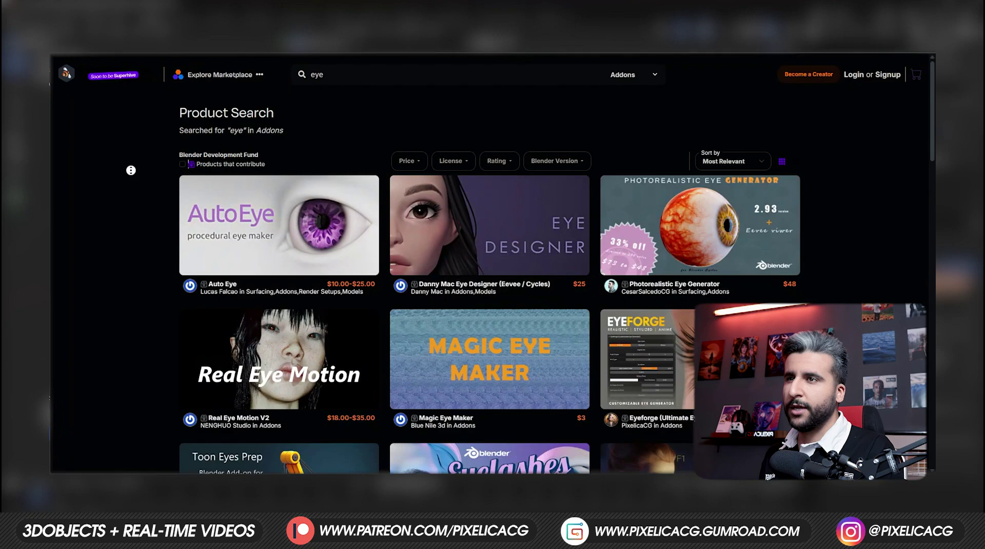
Scroll the Blender Market 'eye' add-on results down past the Eyeforge listing
scroll(132, 185, "down", 3)
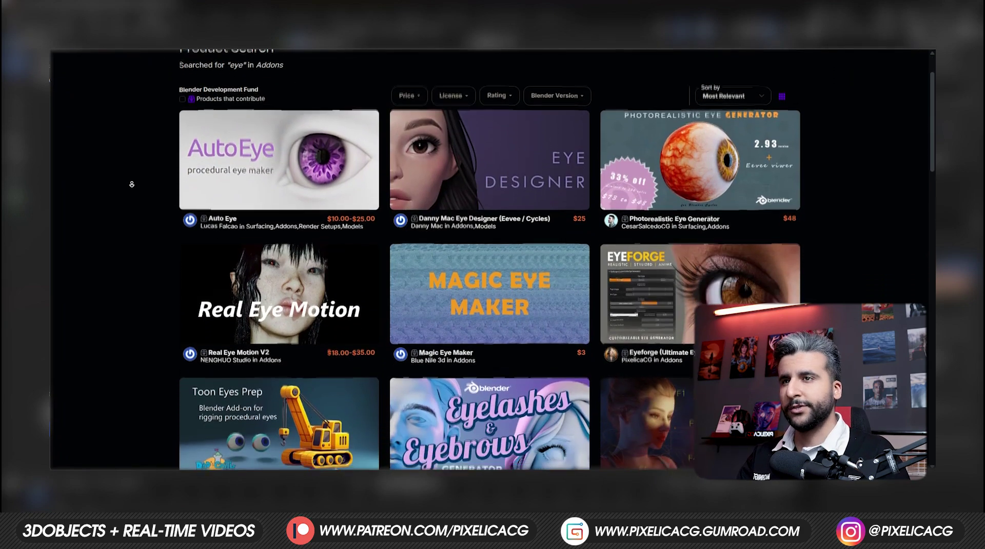
scroll(132, 184, "down", 3)
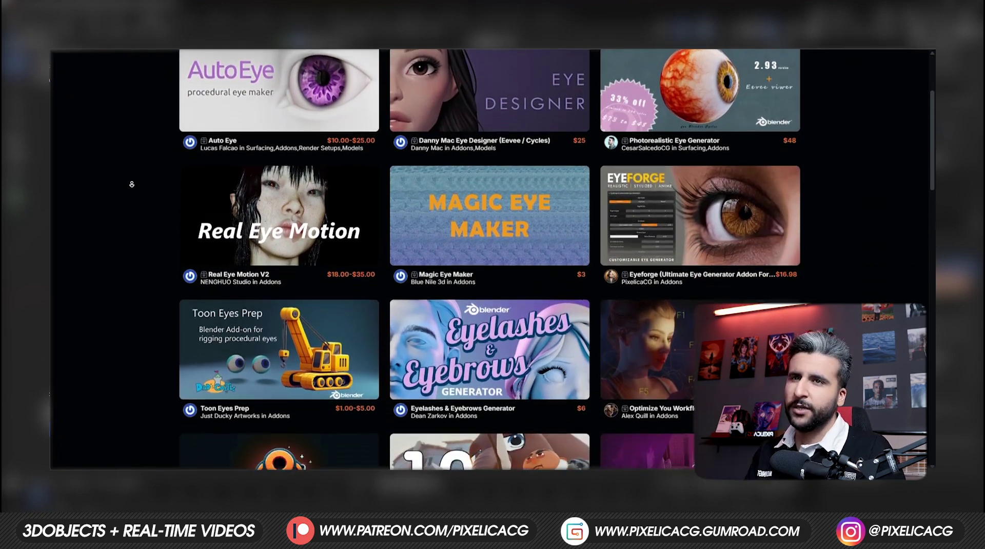
scroll(132, 184, "down", 3)
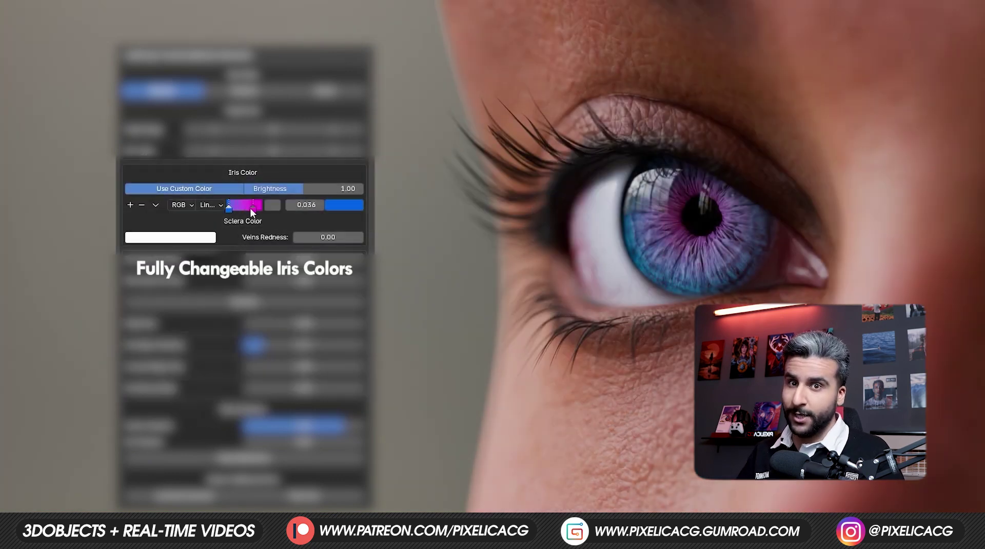
Drag the demo's iris colour toward pink
left_click_drag(250, 208, 239, 208)
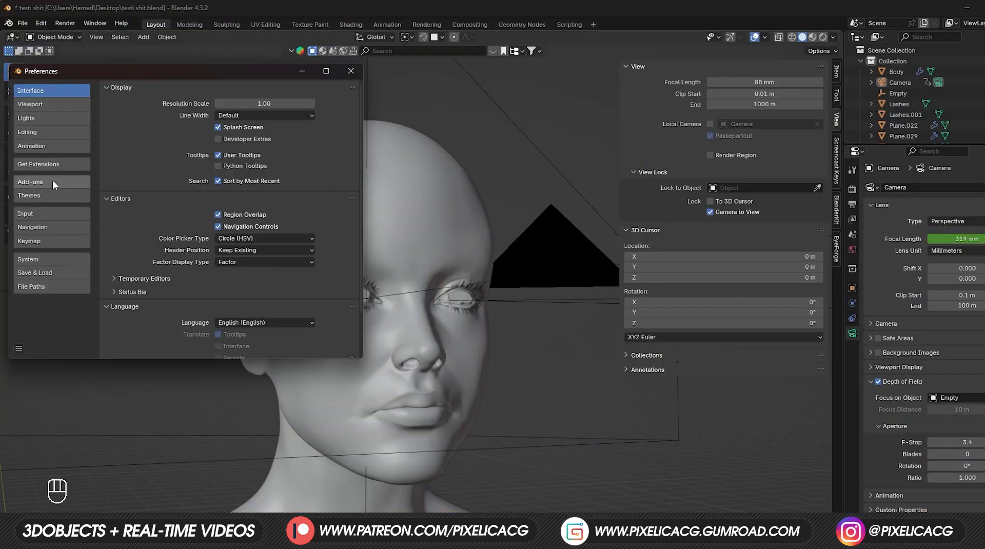
Install EyeForge.zip from the Desktop via Add-ons > Install from Disk, then close Preferences
left_click(30, 184)
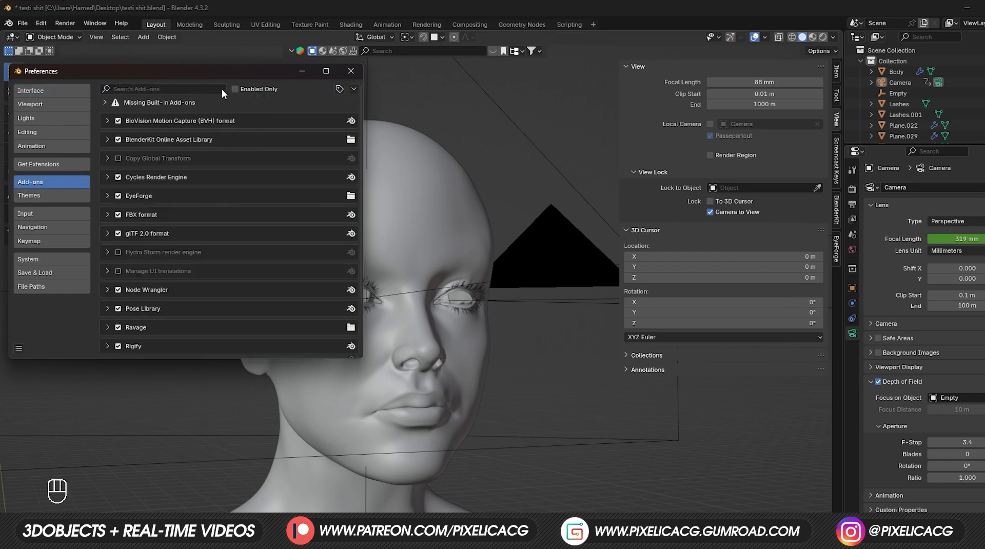
left_click(353, 88)
left_click(335, 115)
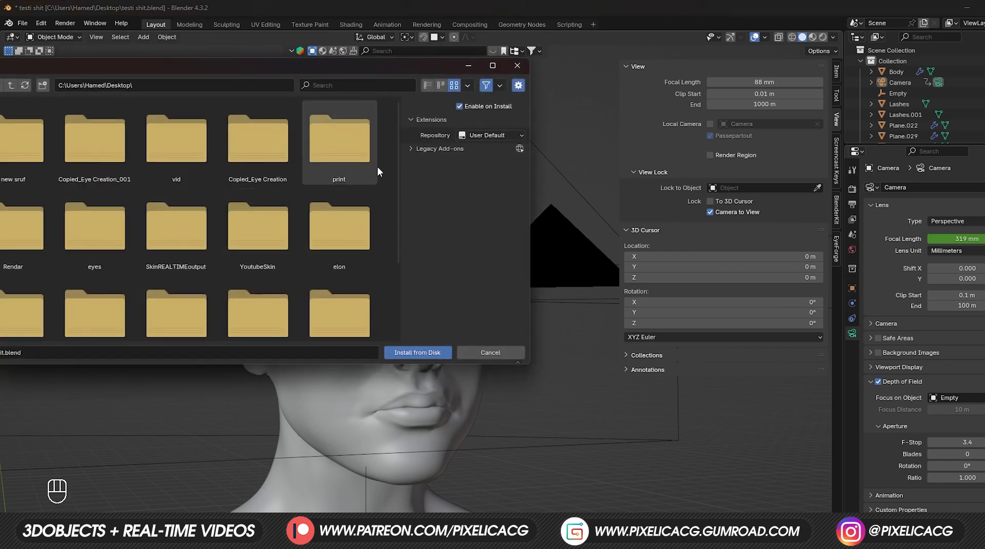
scroll(376, 231, "down", 5)
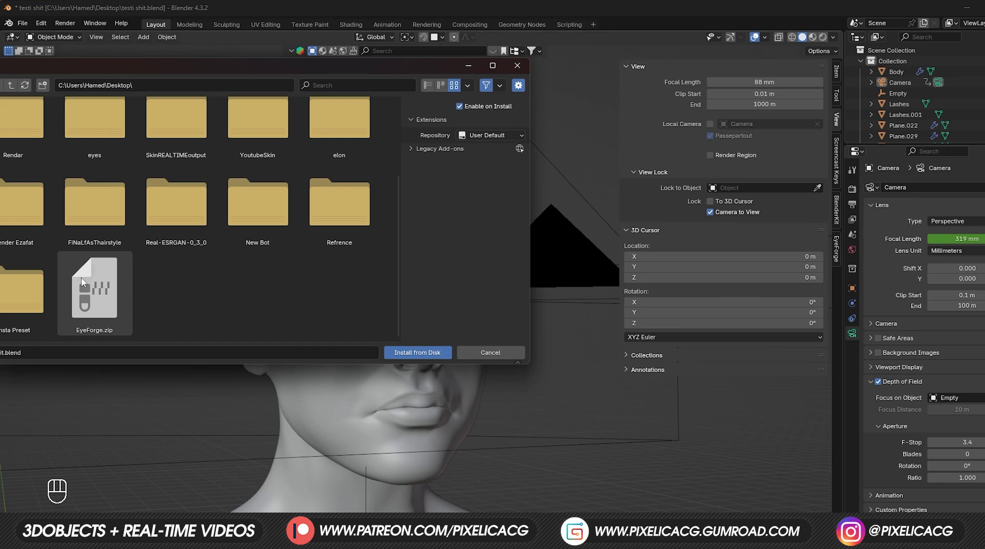
double_click(81, 324)
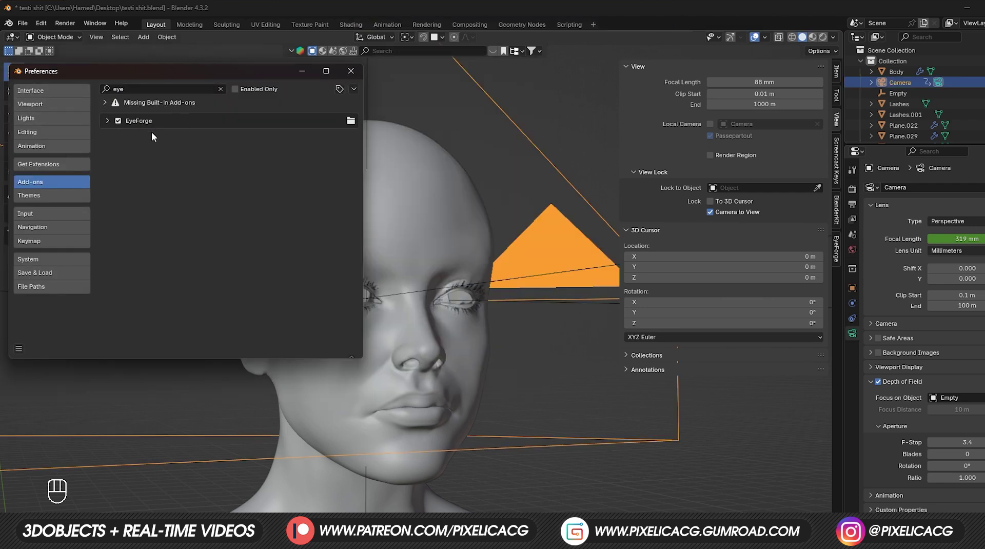
left_click(543, 442)
Import the library eyeball from the EyeForge sidebar panel
key("n")
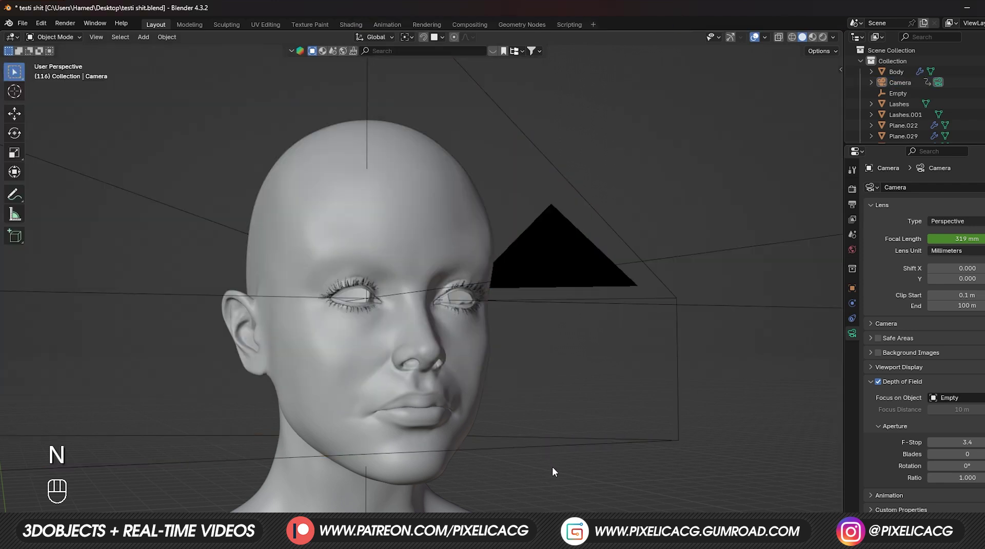
key("n")
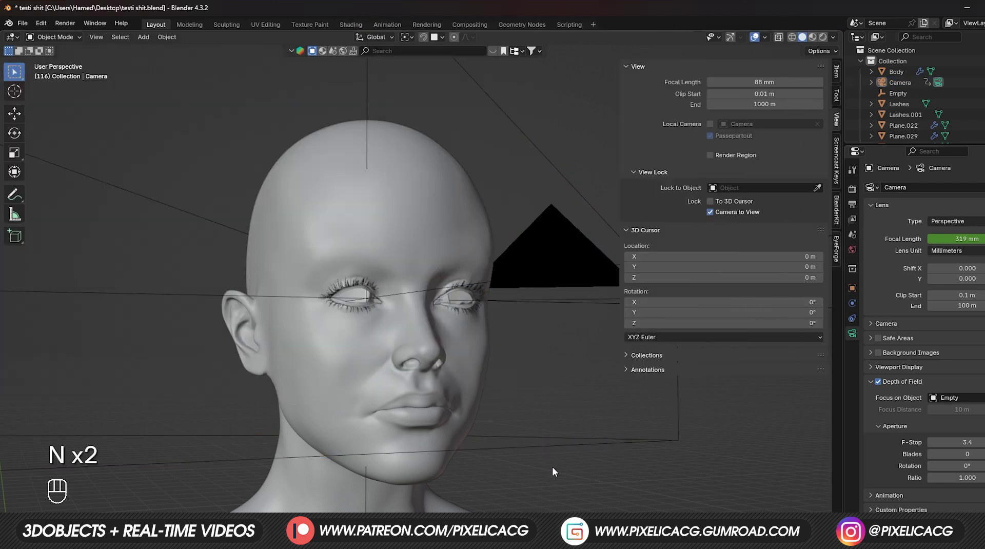
left_click(836, 247)
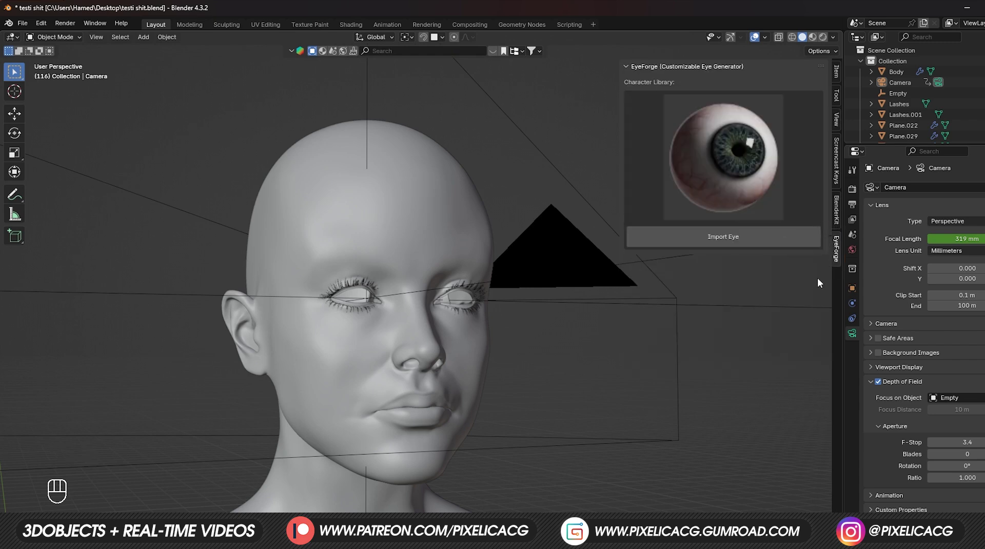
left_click(687, 244)
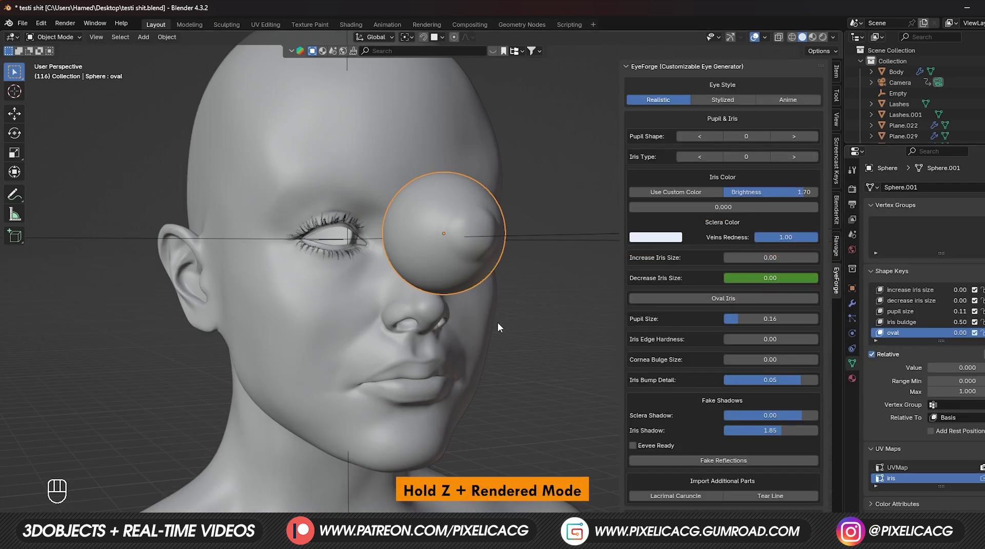
Switch to Rendered shading and move the eyeball along Y into the eye socket
key("z")
key("F10")
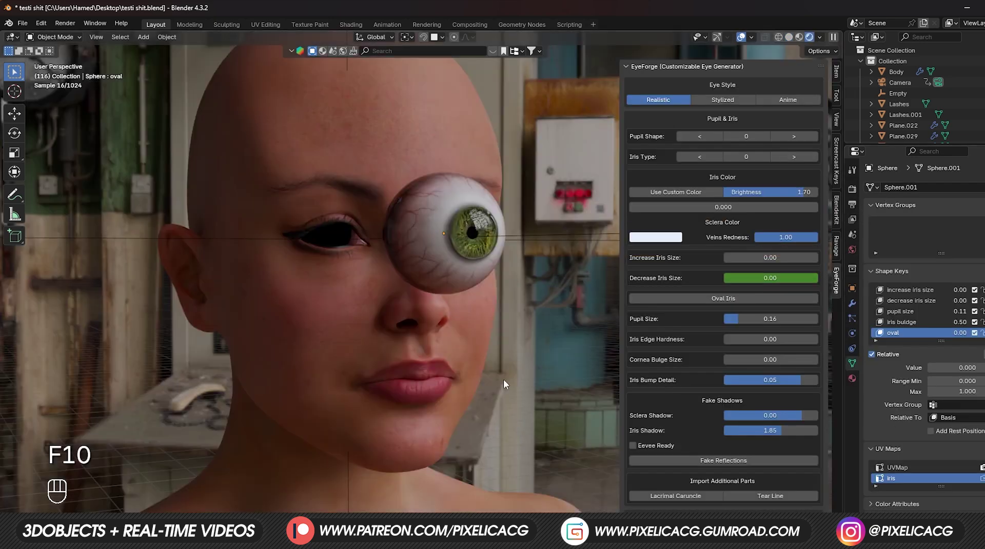
key("g")
key("y")
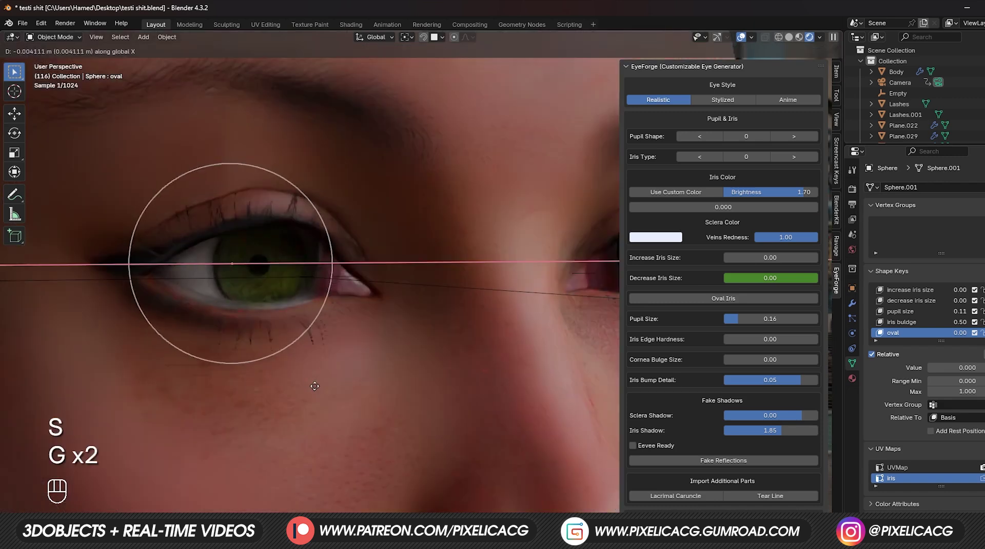
key("y")
left_click(314, 386)
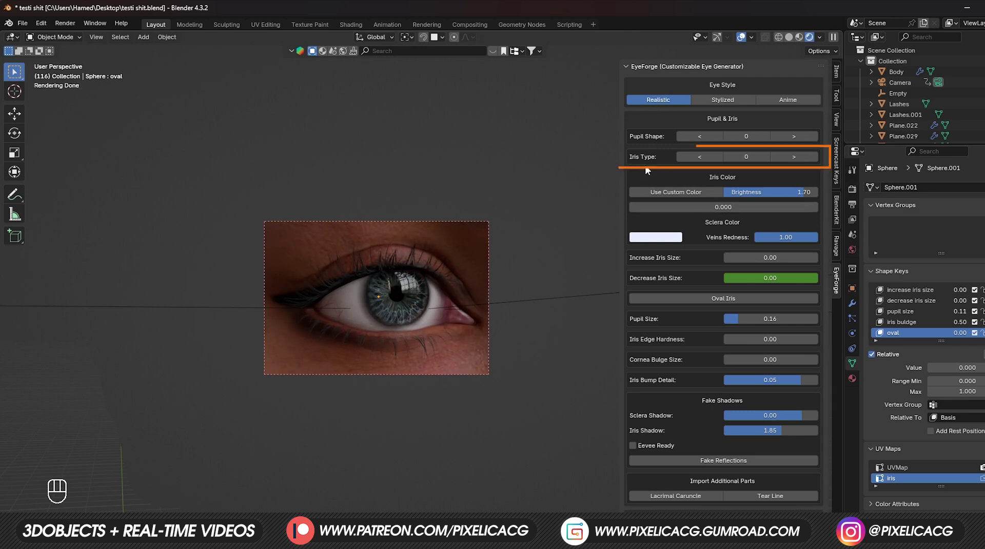
Step the realistic iris type up to 9 and set iris brightness to 1.51
left_click(795, 156)
left_click(795, 156)
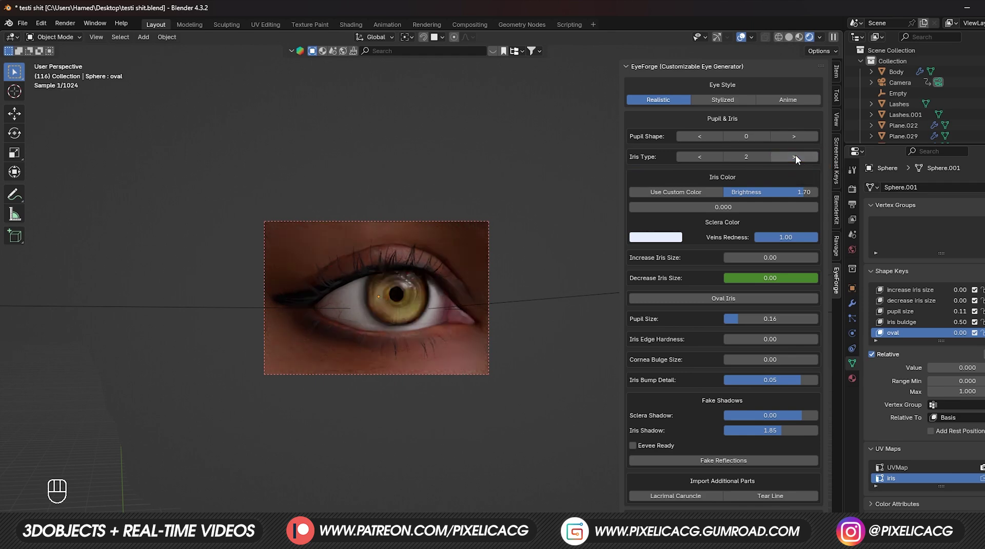
left_click(794, 156)
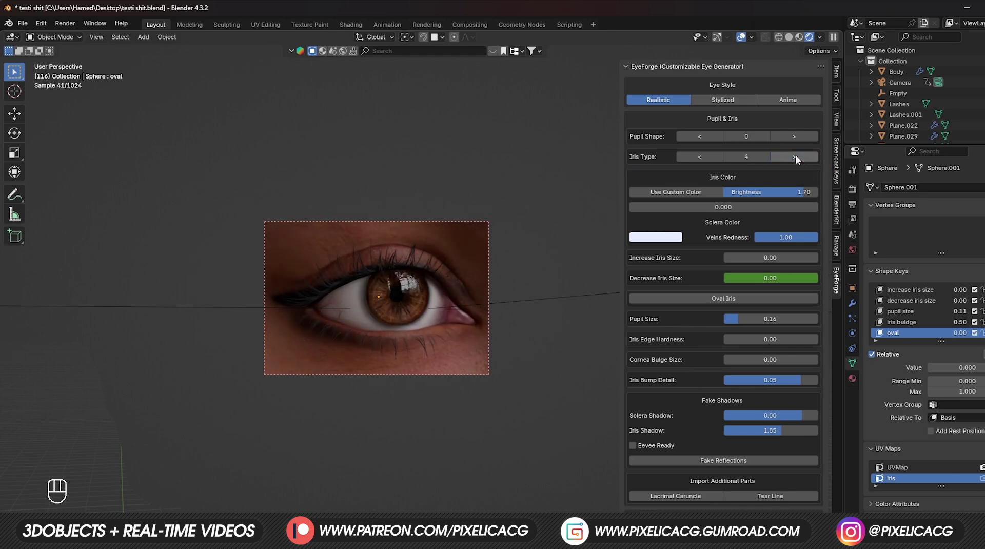
left_click(795, 155)
left_click(795, 156)
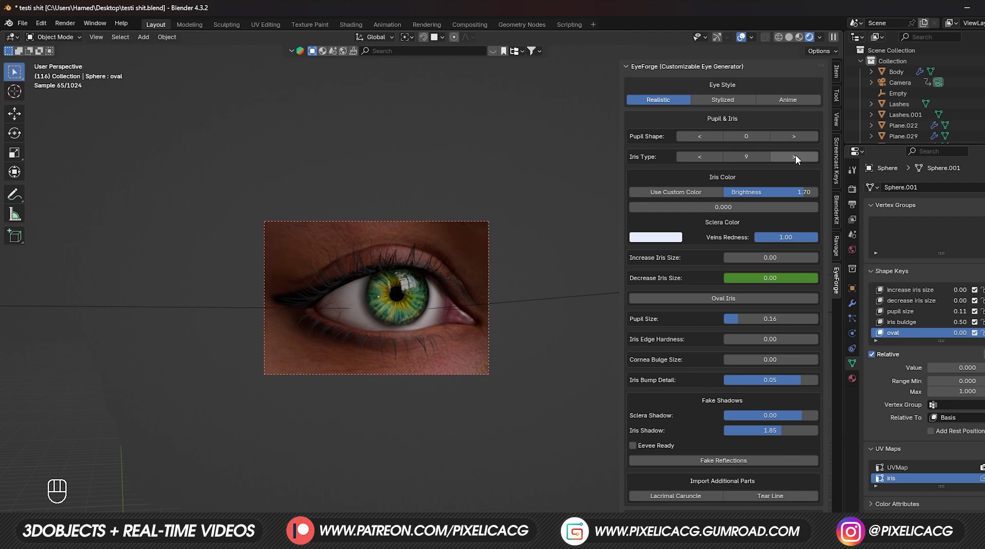
mouse_move(800, 192)
left_mouse_down()
mouse_move(723, 192)
mouse_move(817, 193)
left_mouse_up()
left_click_drag(730, 192, 794, 192)
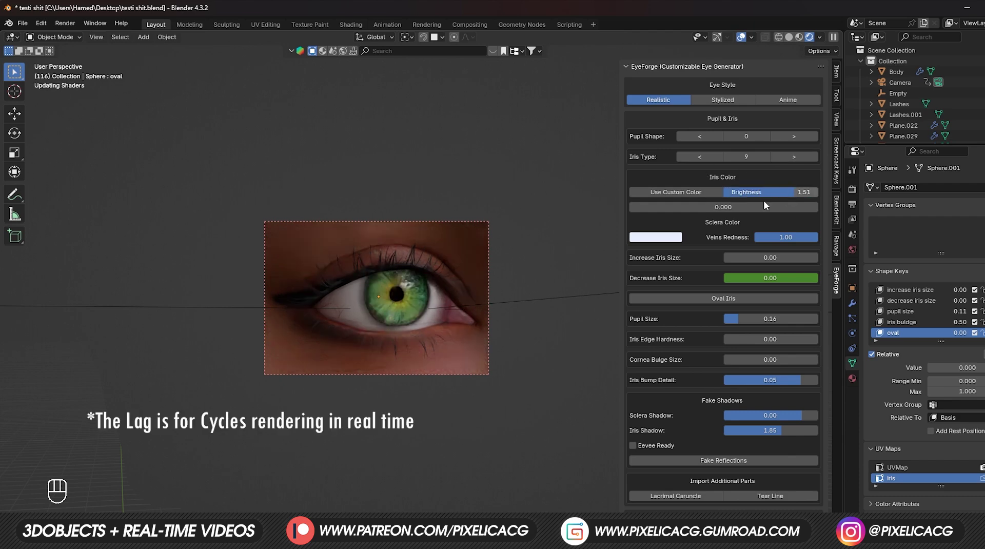
Switch the eye to Stylized and step the iris type up to 8
left_click(711, 105)
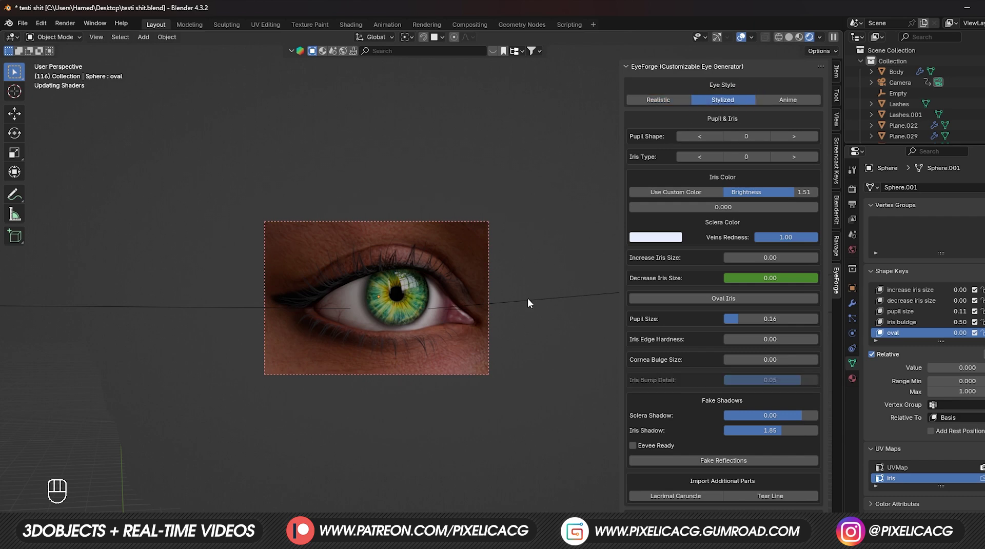
left_click(785, 156)
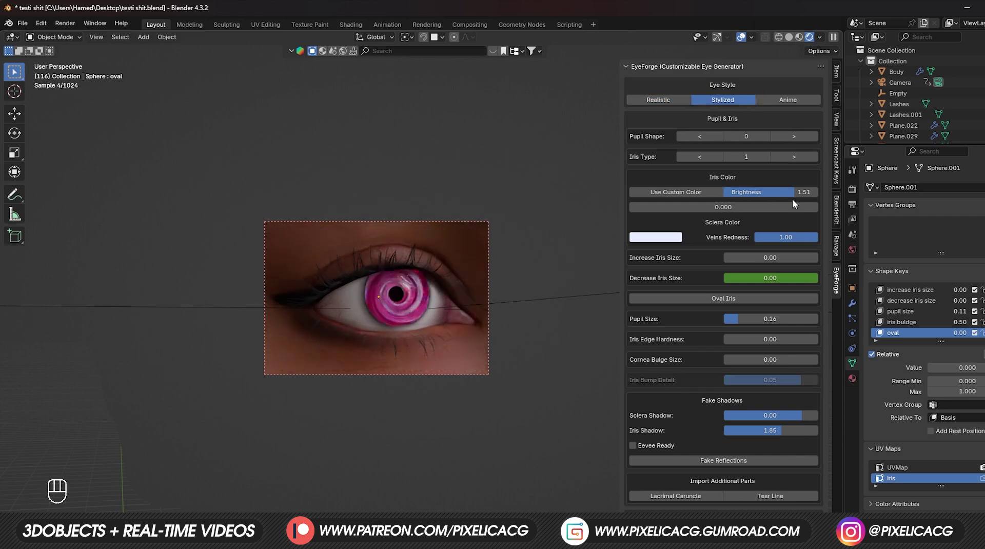
left_click(796, 156)
left_click(796, 157)
left_click(796, 157)
left_click(796, 157)
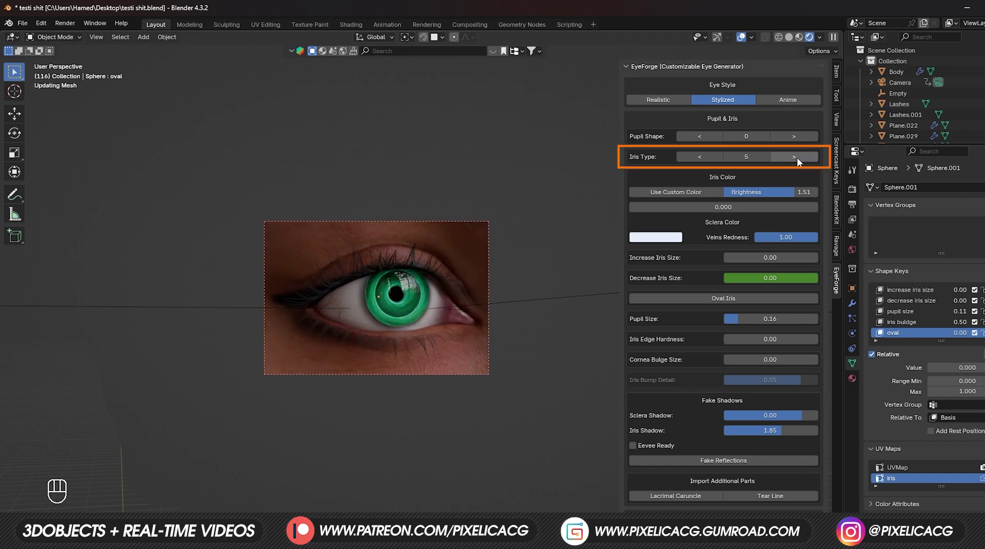
left_click(796, 157)
left_click(796, 157)
left_click(796, 157)
Set the iris hue to green at 0.450
left_click_drag(738, 208, 788, 207)
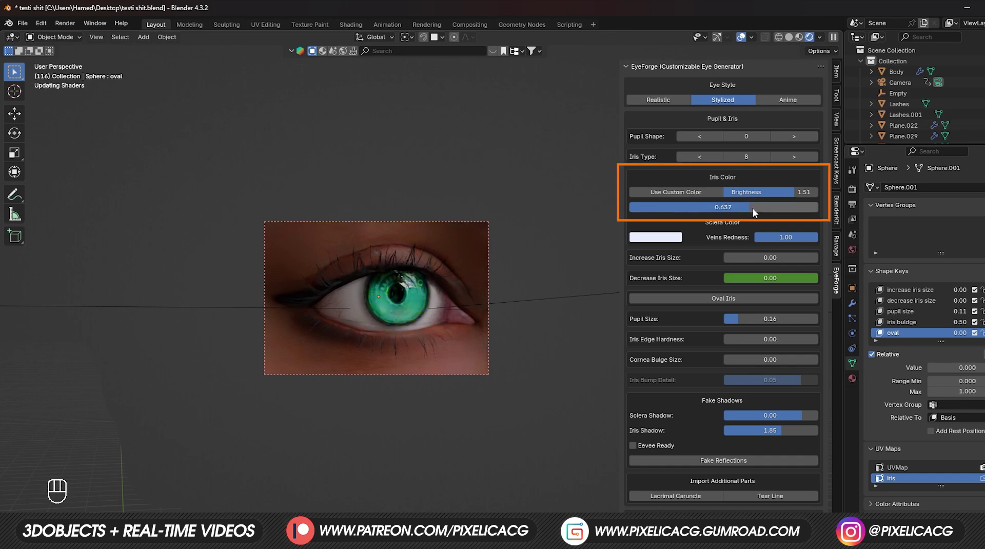
key("BackSpace")
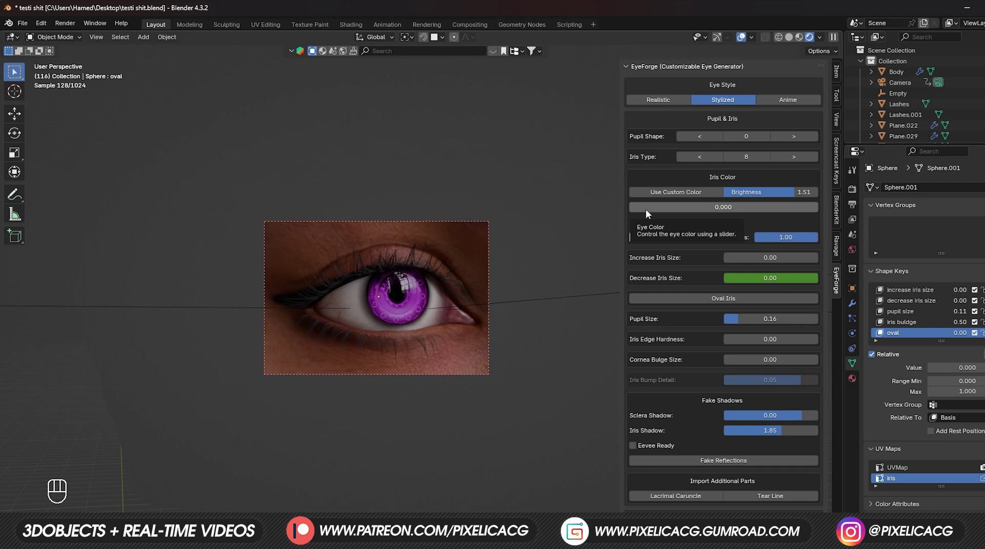
left_click_drag(645, 208, 695, 217)
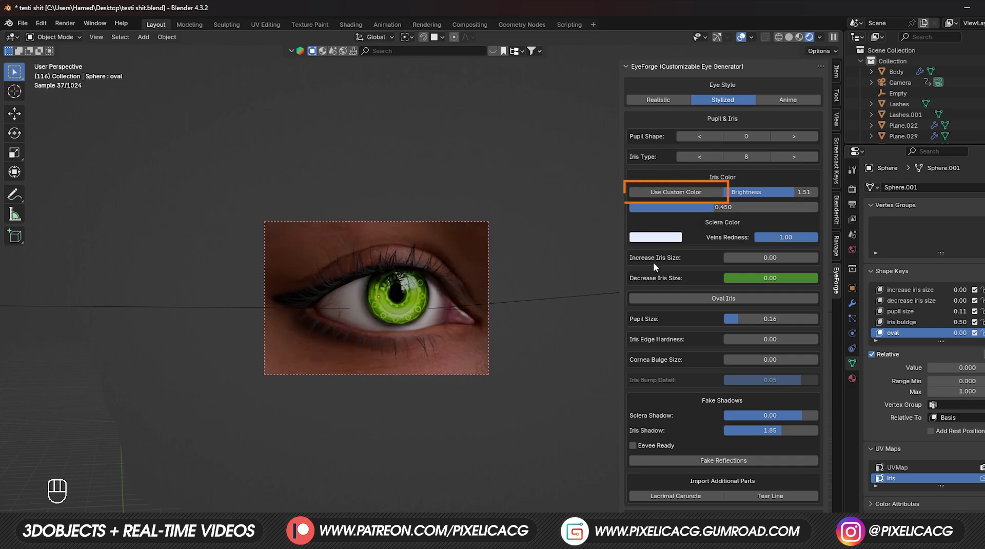
Enable custom iris colour and set the gradient's outer stop to deep red
left_click(691, 194)
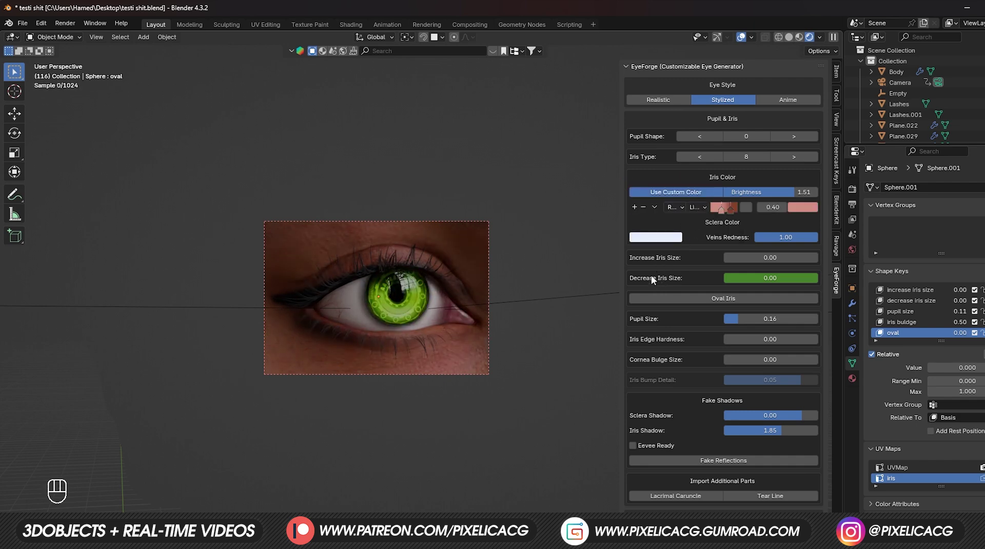
left_click(803, 207)
left_click(805, 106)
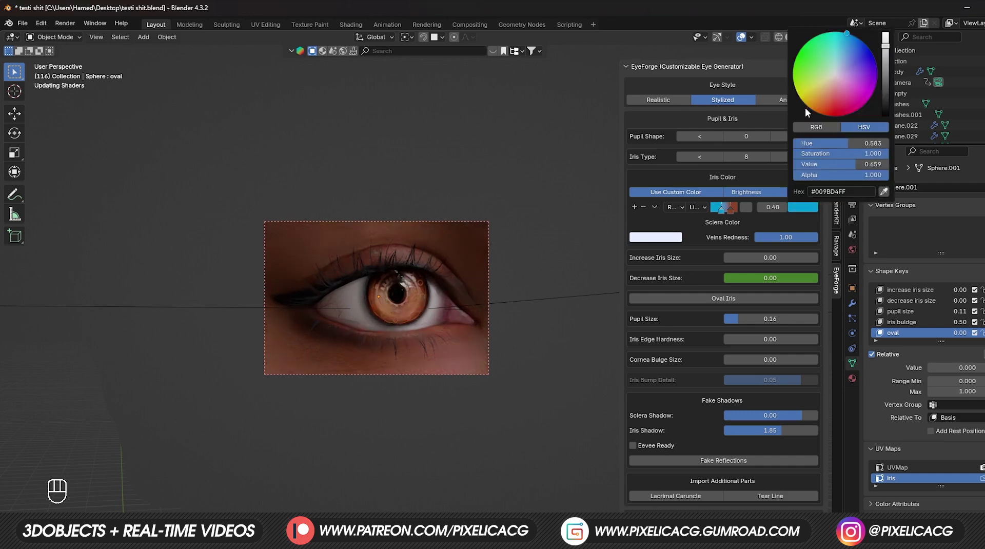
left_click(788, 205)
left_click(887, 69)
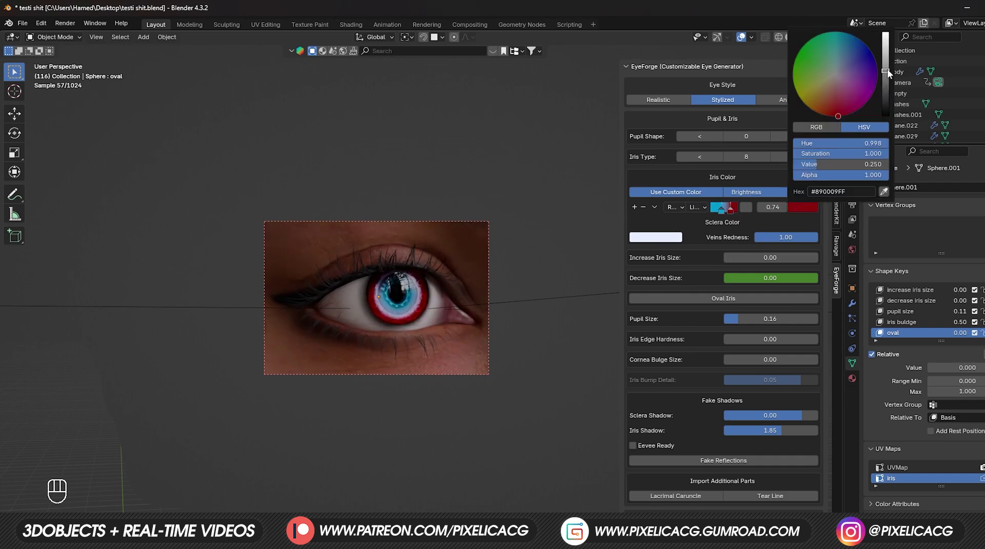
Switch to iris type 9 and recolour the custom gradient from red to yellow
left_click(710, 192)
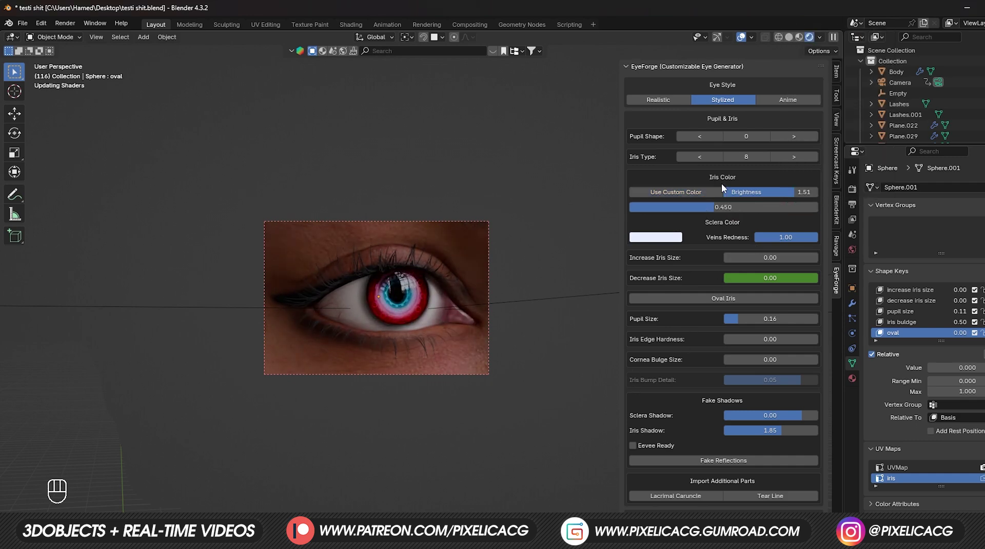
left_click(782, 155)
left_click(685, 192)
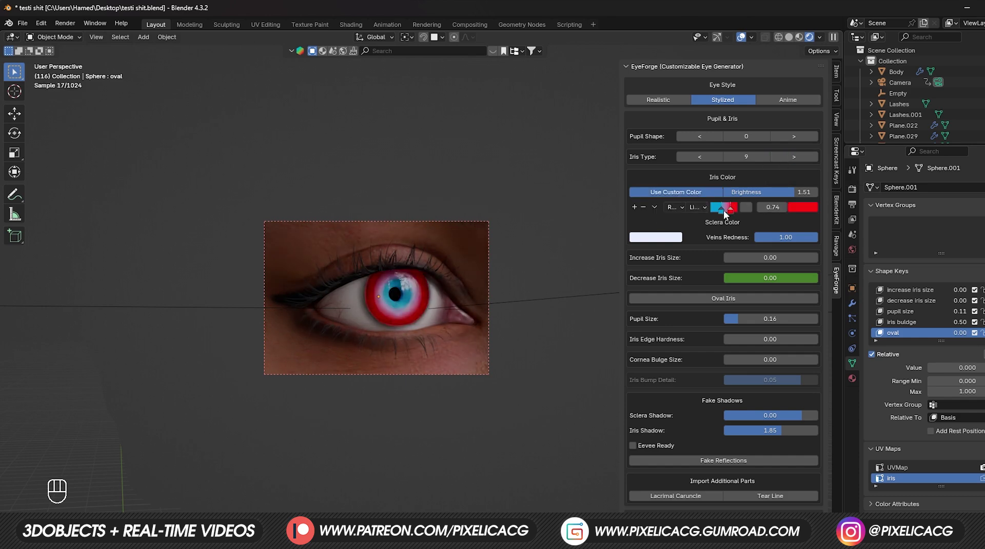
left_click(798, 207)
left_click(801, 99)
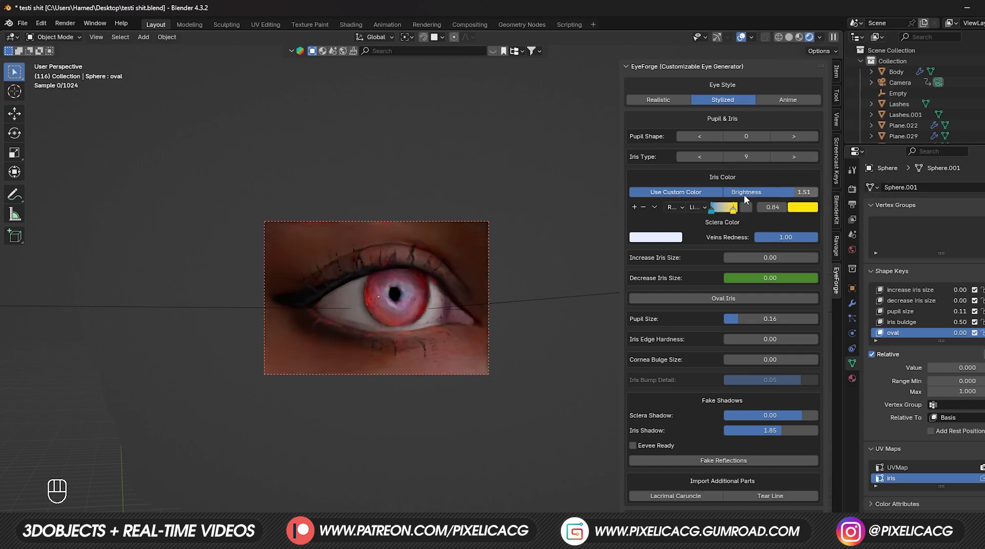
left_click(710, 210)
left_click(798, 207)
left_click(836, 116)
In Realistic style, make the gradient green, yellow at 0.593, and red at 0.974
left_click(678, 99)
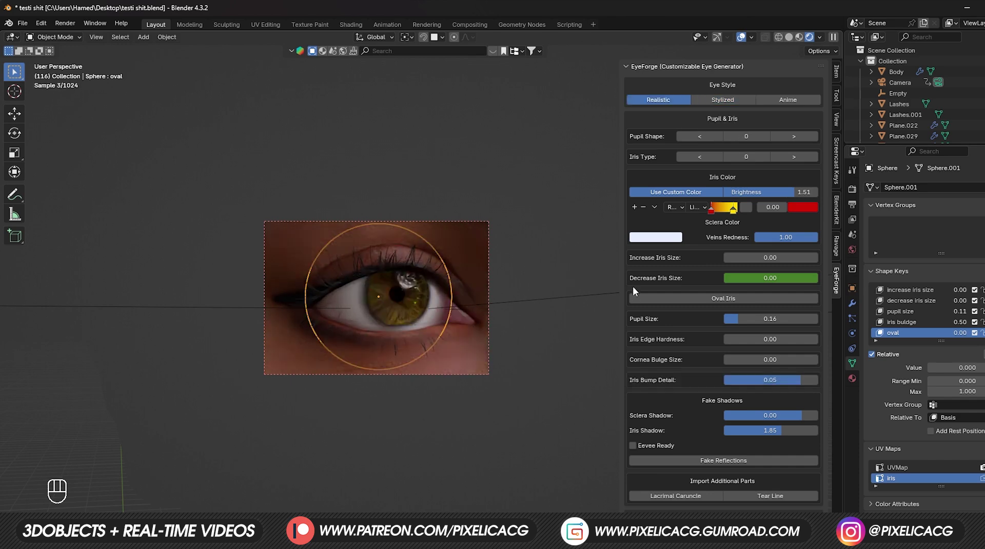
left_click(786, 155)
left_click(800, 206)
left_click(801, 50)
left_click_drag(733, 210, 729, 210)
left_click_drag(619, 307, 564, 316)
left_click_drag(703, 209, 715, 211)
left_click(799, 207)
left_click(827, 113)
Step the realistic iris type up to 8, then switch the eye to Anime style
left_click(783, 159)
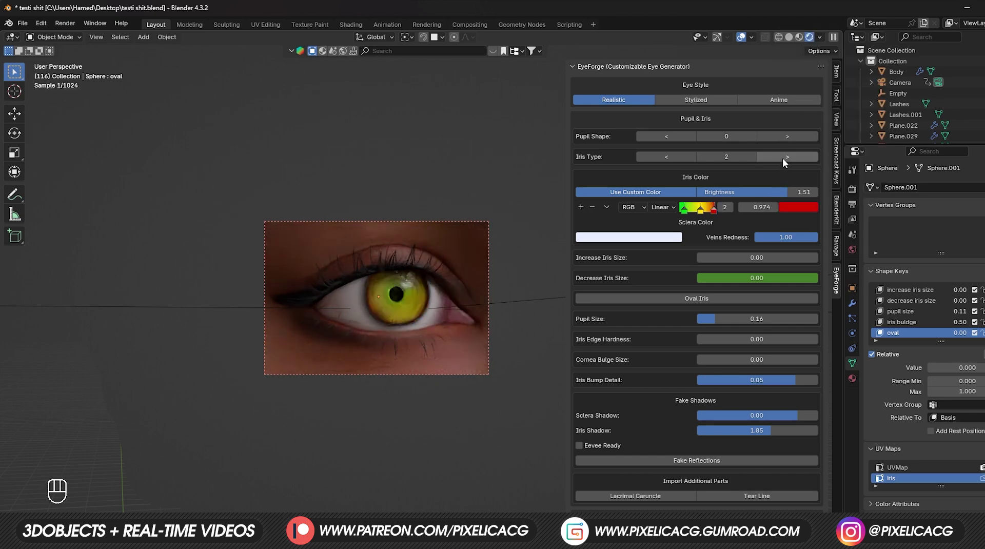
left_click(783, 158)
left_click(782, 157)
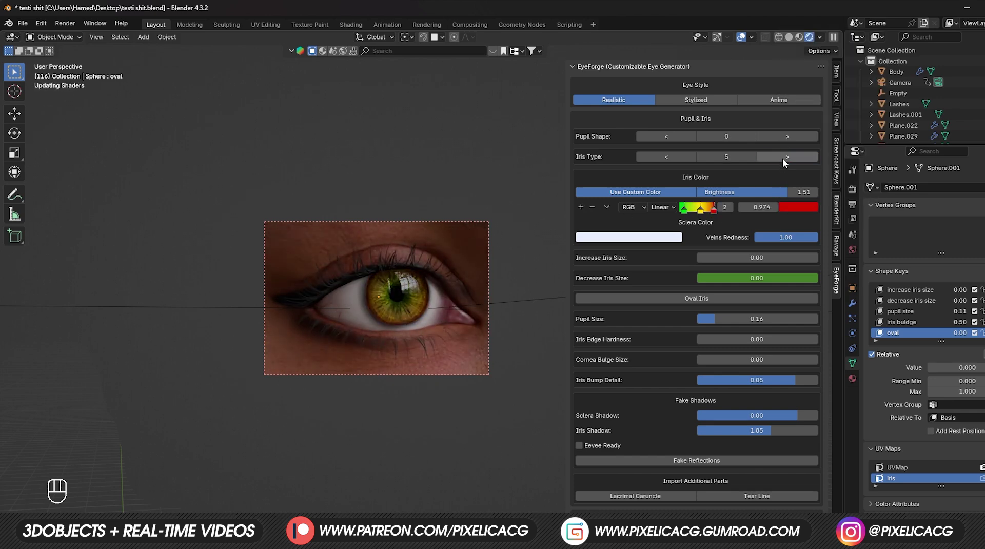
left_click(783, 157)
left_click(783, 156)
left_click(782, 156)
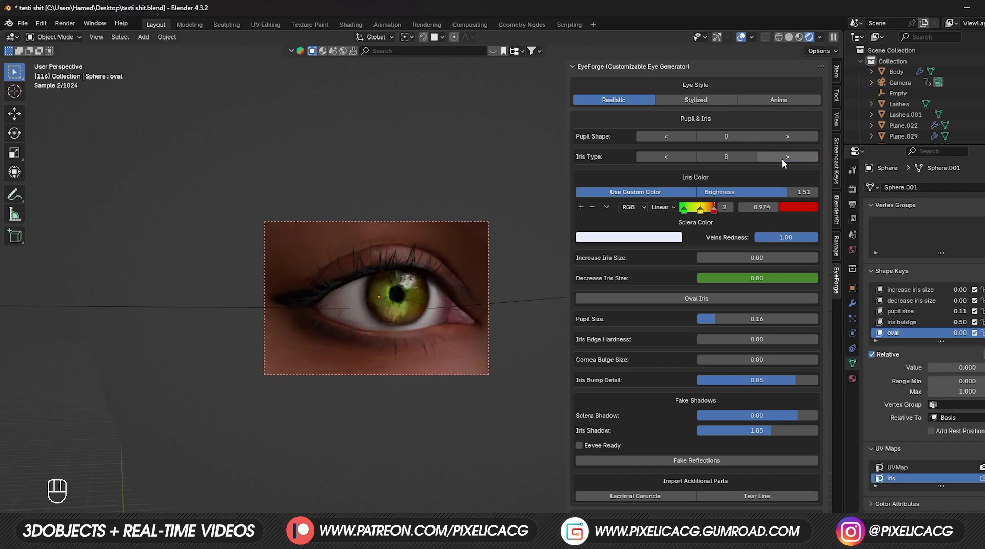
left_click(761, 100)
Enlarge the anime iris to 0.61 and step through anime iris types up to 9
left_click_drag(731, 262, 771, 263)
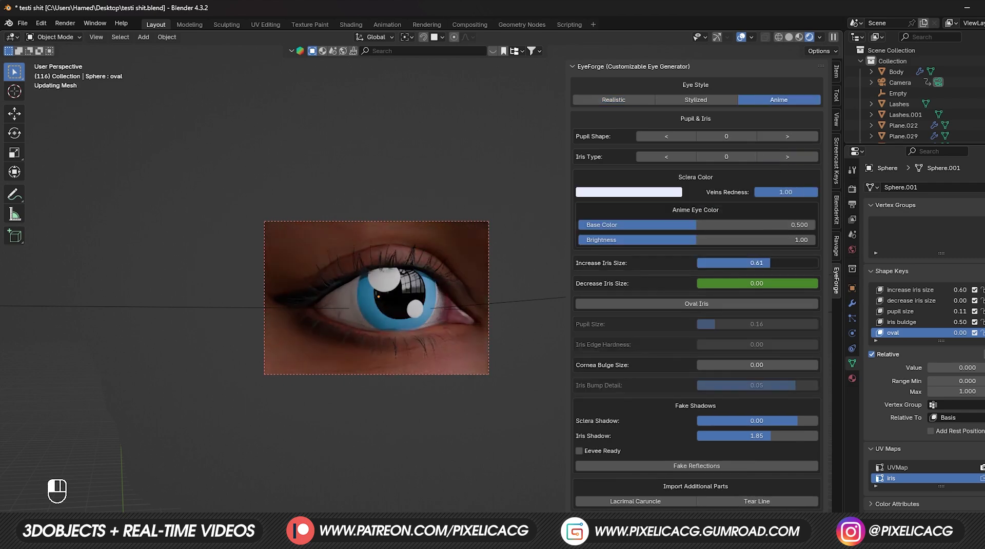
left_click(780, 156)
left_click(780, 156)
left_click(780, 156)
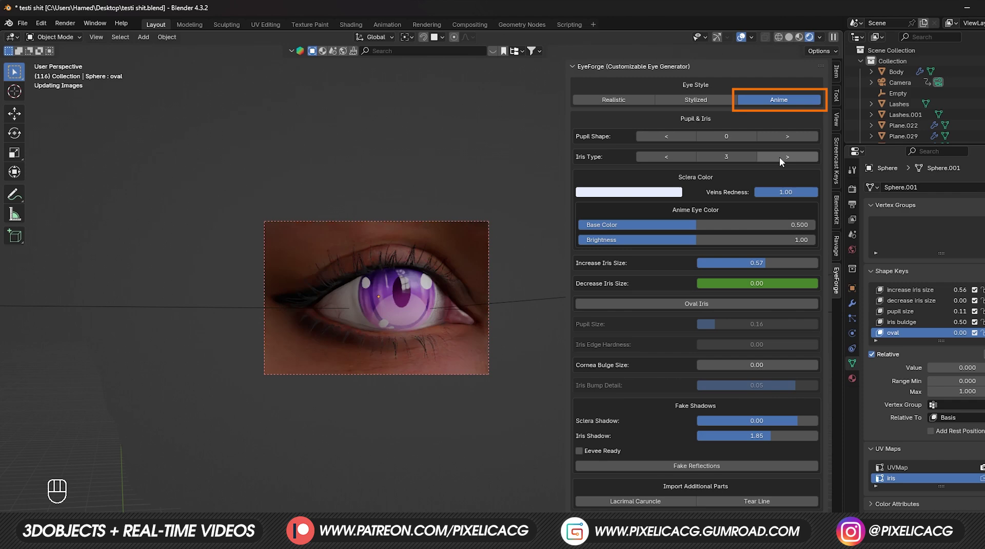
left_click(780, 156)
left_click(780, 156)
left_click(779, 156)
left_click(779, 156)
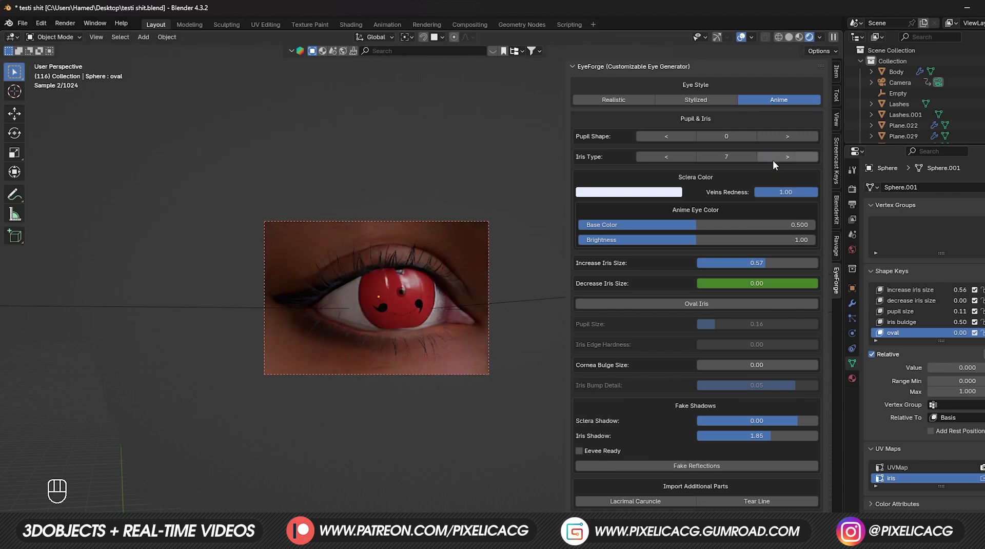
left_click(773, 159)
left_click(773, 159)
Make the iris oval, try purple iris type 2, then return to Realistic style
left_click(703, 303)
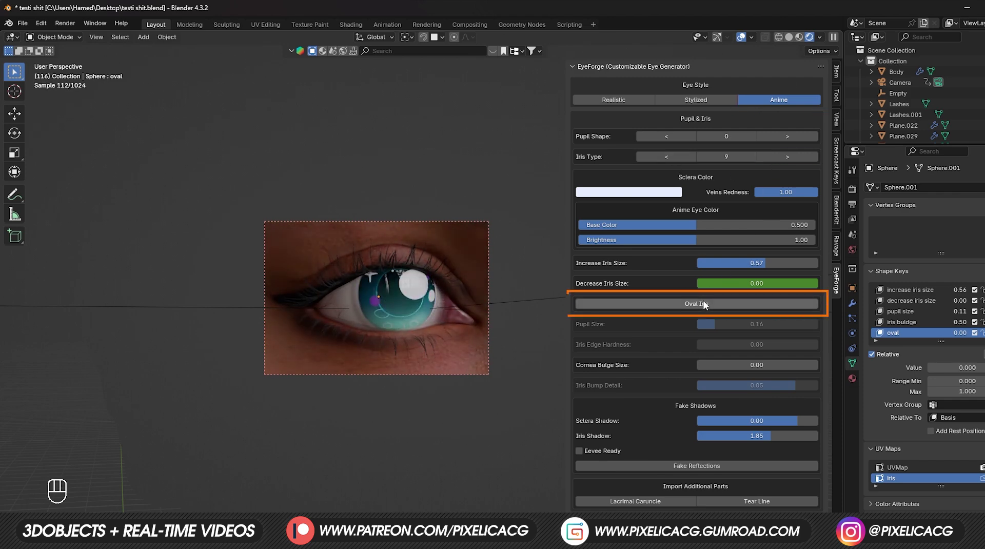
left_click_drag(736, 157, 701, 157)
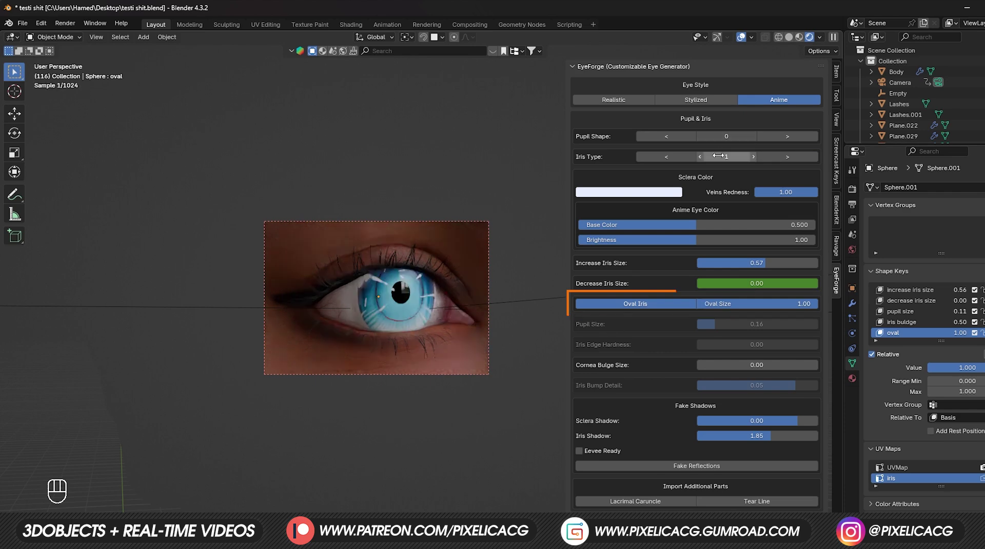
left_click(778, 158)
middle_click_drag(408, 330, 426, 343)
left_click(613, 99)
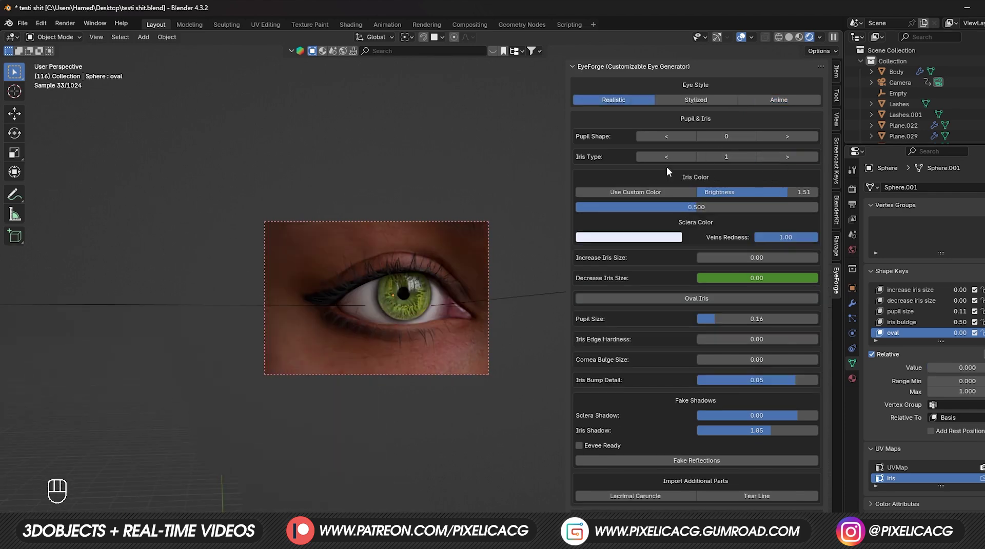
Try a slit cat pupil, enable the custom iris colour and widen the pupil to 0.24
left_click(786, 137)
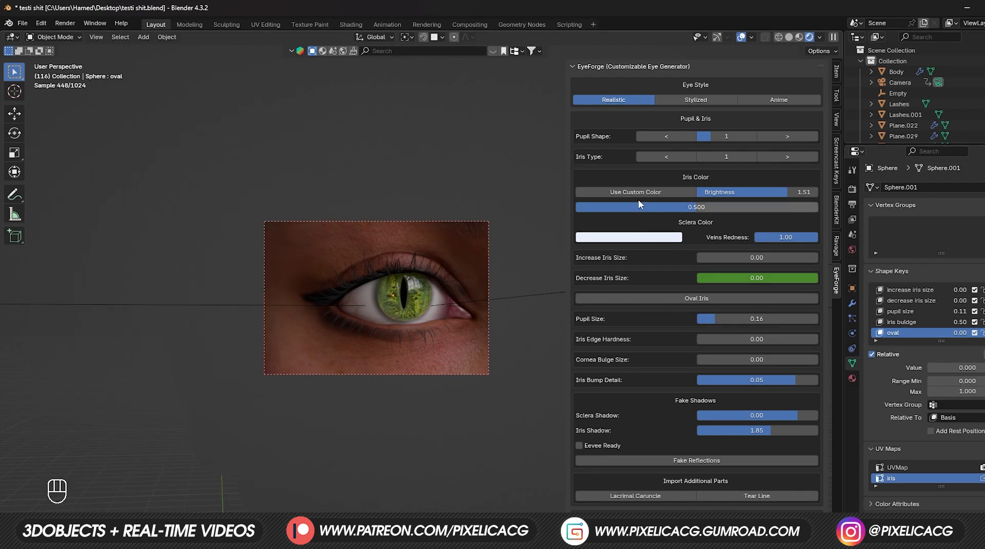
left_click(634, 191)
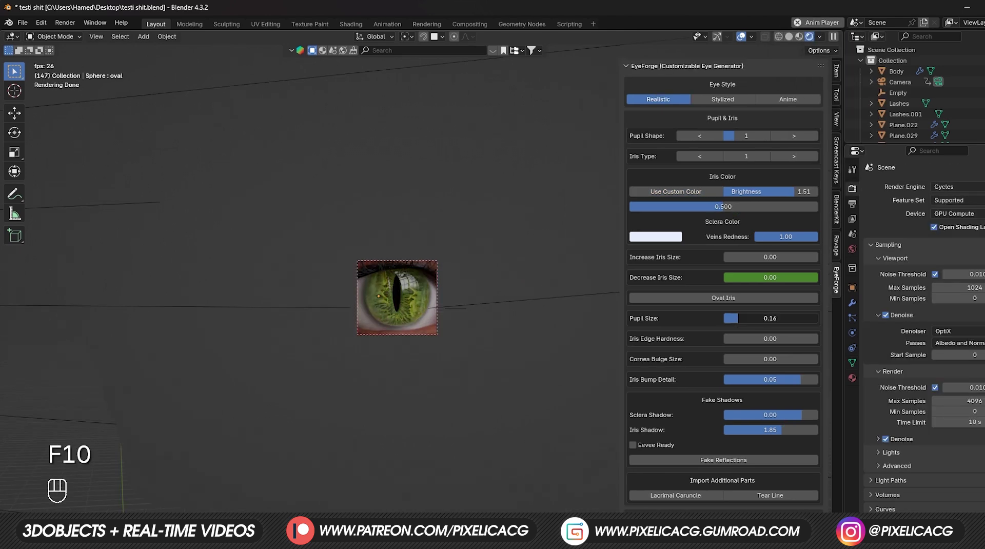
mouse_move(738, 318)
left_mouse_down()
mouse_move(792, 316)
mouse_move(746, 316)
left_mouse_up()
Try a horizontal goat pupil, compare it with goat eye references, then settle on heart-shaped pupil shape 3
left_click(780, 134)
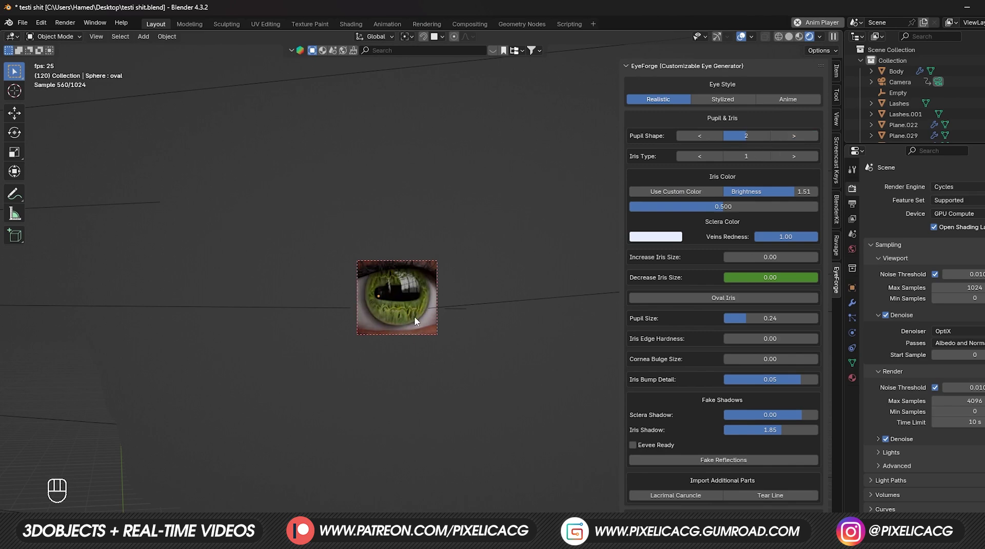
key("alt+Tab")
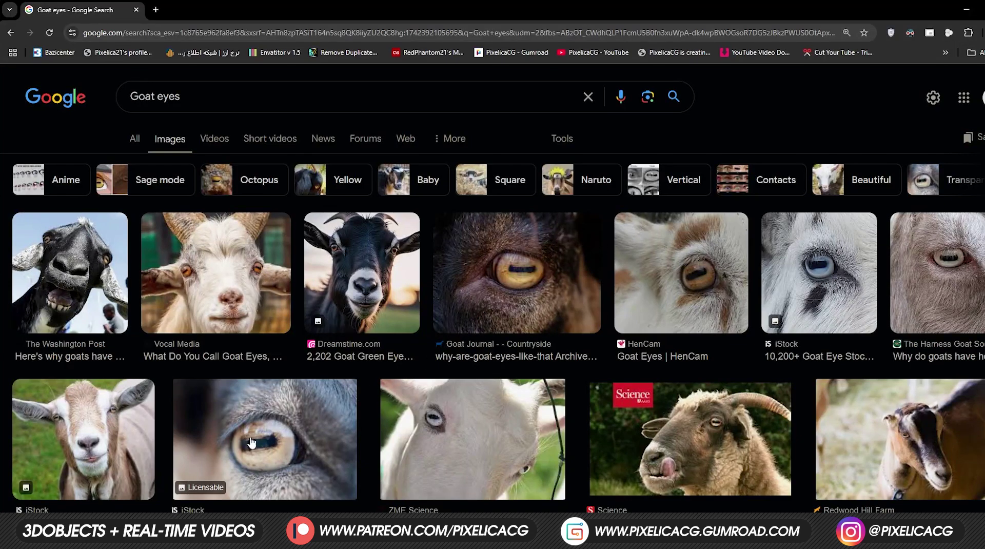
scroll(424, 400, "down", 3)
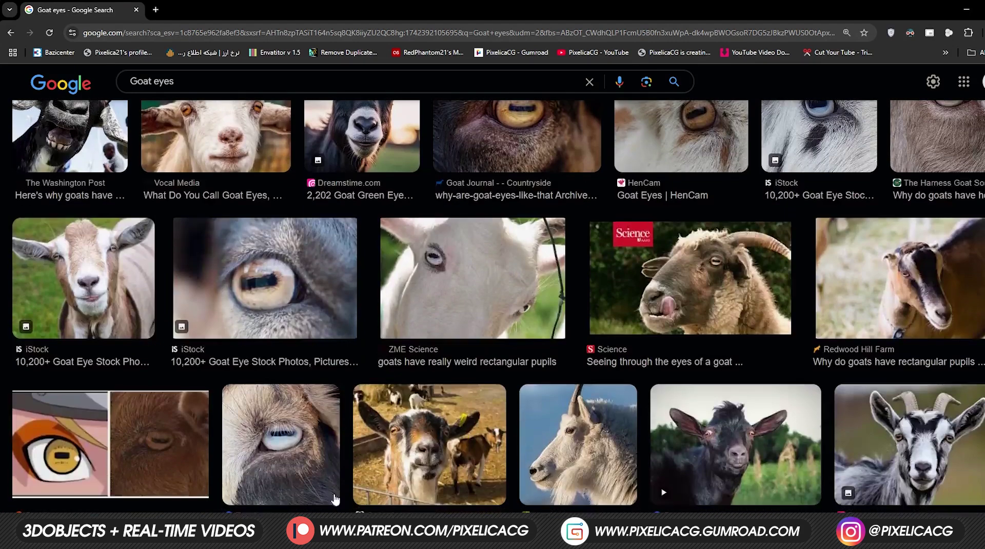
left_click(795, 139)
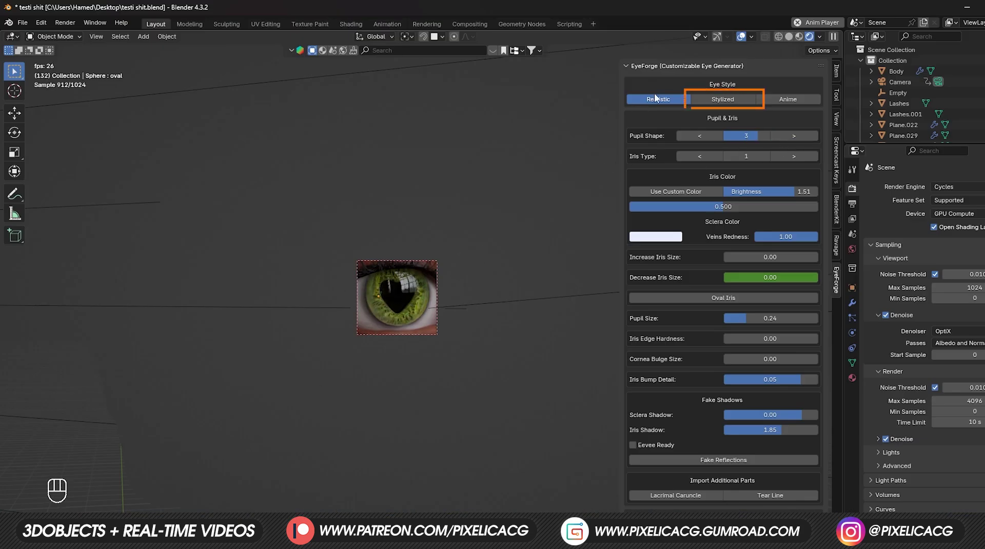
Switch the eye to Stylized with orange iris type 3 at brightness 2.00
left_click(702, 98)
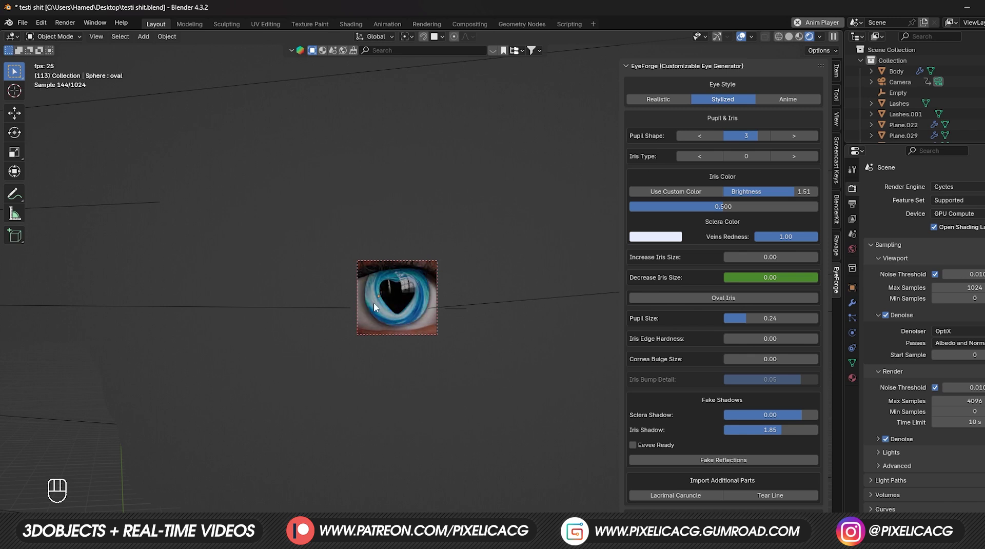
left_click_drag(747, 318, 739, 318)
left_click(785, 156)
left_click(785, 156)
left_click(784, 156)
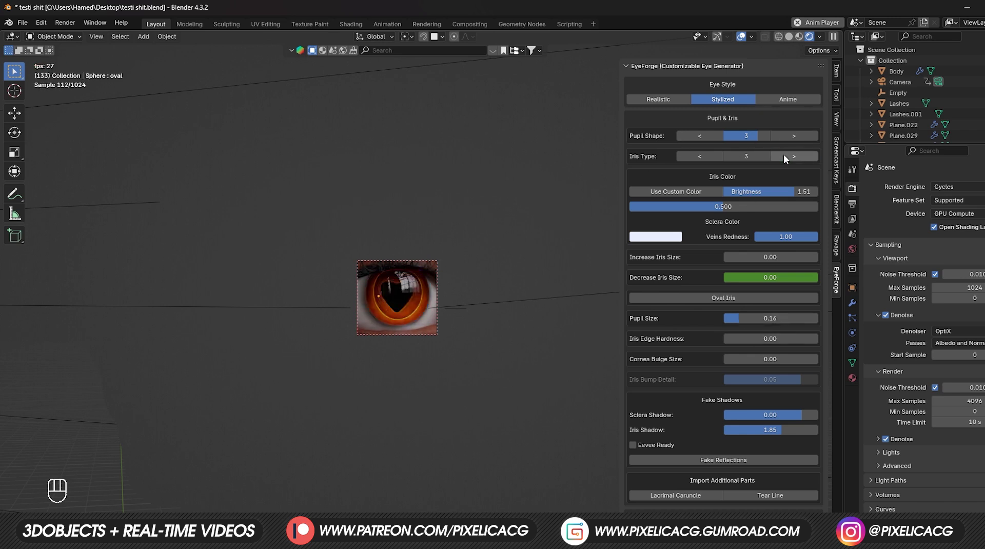
left_click_drag(782, 192, 814, 191)
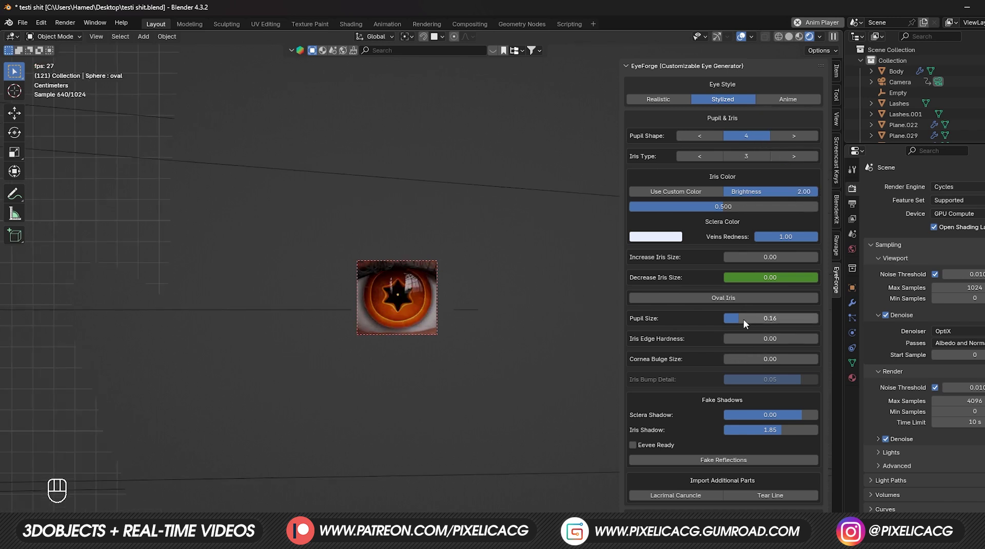
Enlarge the star-shaped pupil to 0.36 and jump to the animation's end
left_click_drag(743, 318, 757, 318)
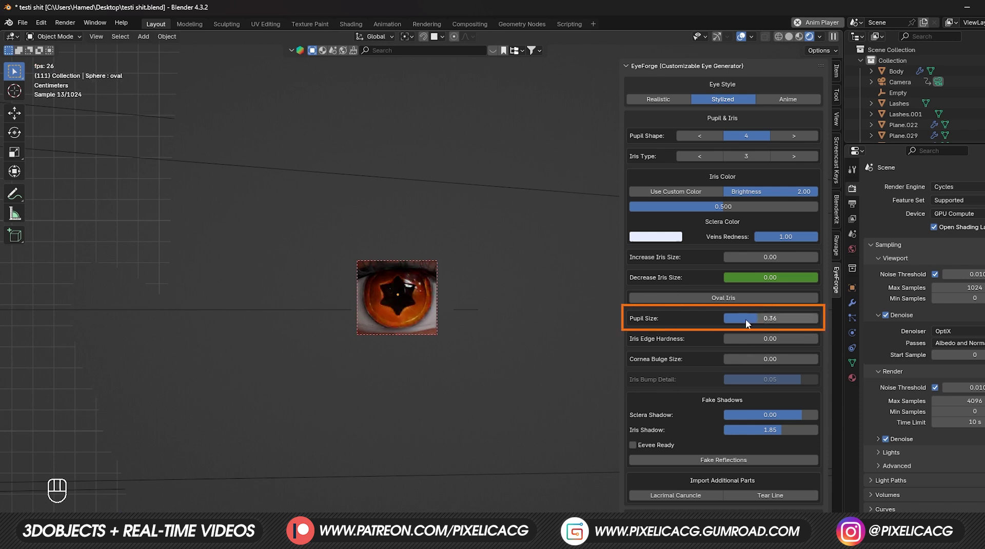
key("XF86AudioNext")
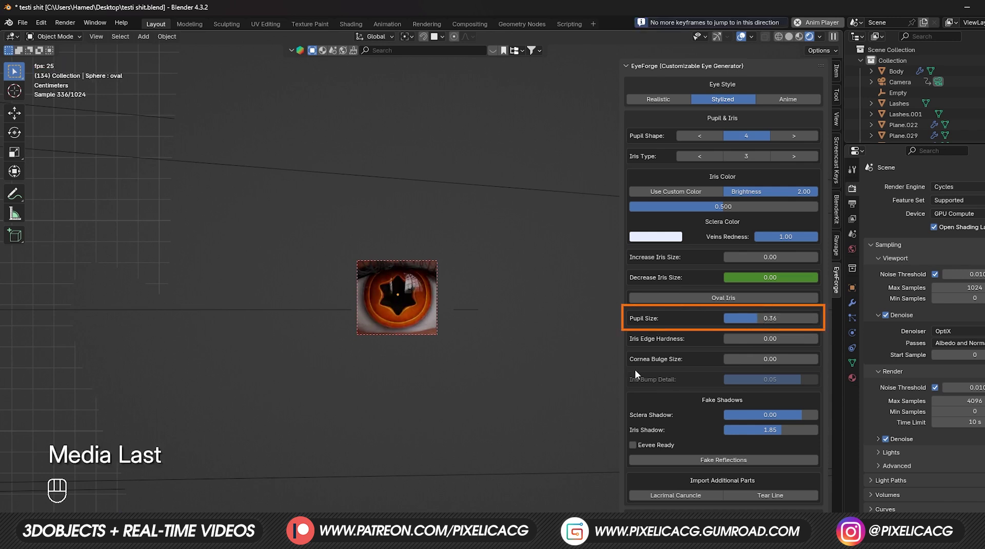
middle_click_drag(424, 343, 421, 337, "shift")
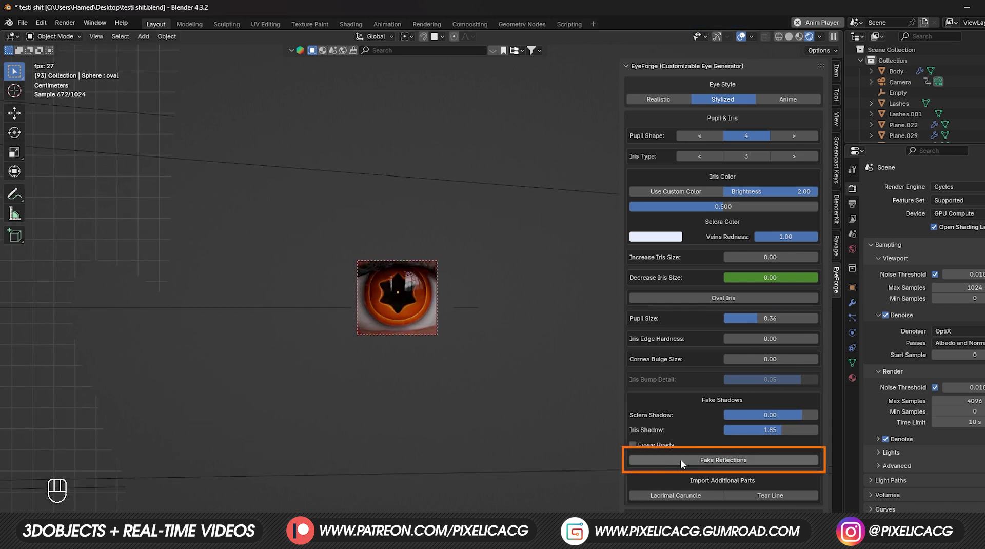
Enable fake reflections and draw a larger render region around the whole eye with Ctrl+B
left_click(710, 458)
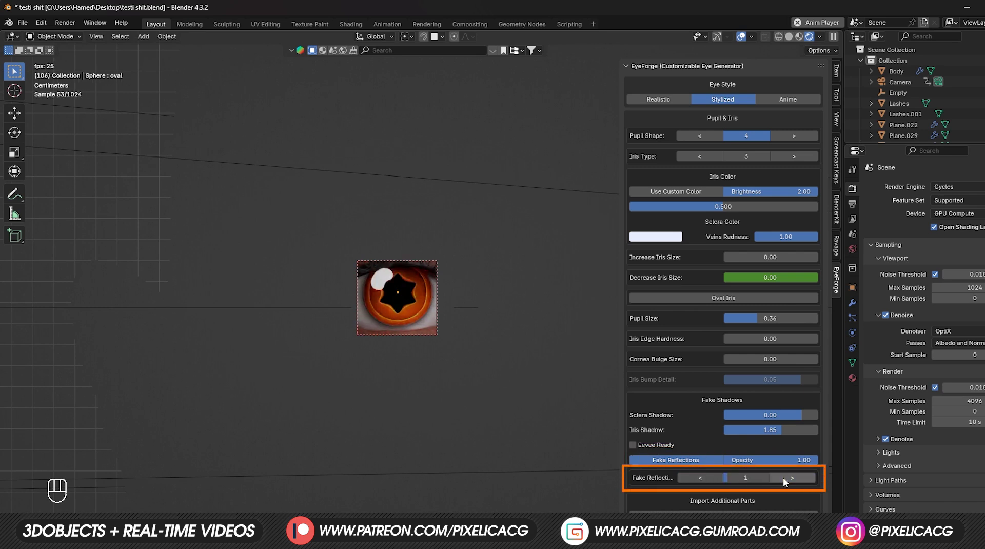
key("ctrl+b")
left_click_drag(476, 245, 304, 343)
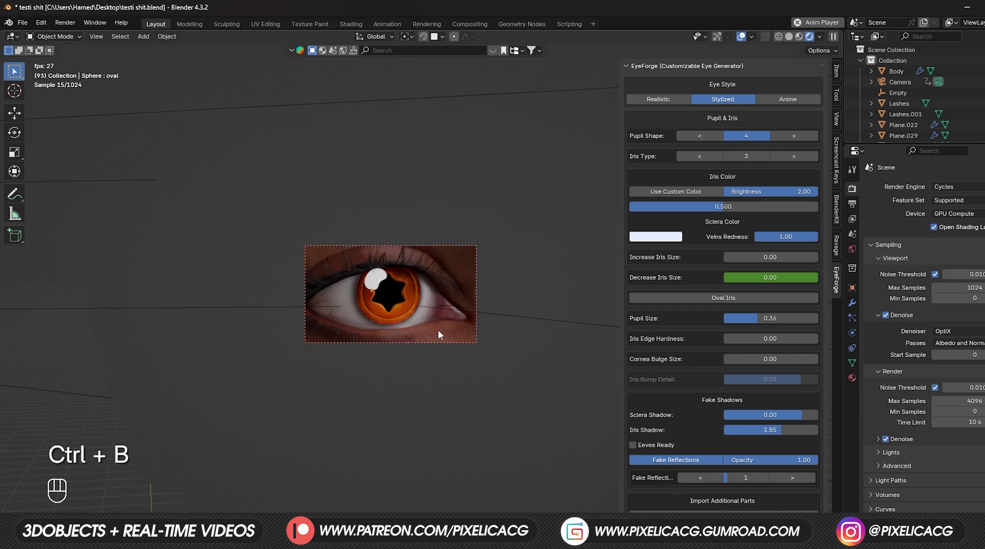
mouse_move(436, 330)
middle_mouse_down("shift")
mouse_move(443, 337)
mouse_move(472, 320)
mouse_move(438, 328)
mouse_move(459, 319)
mouse_move(423, 317)
middle_mouse_up("shift")
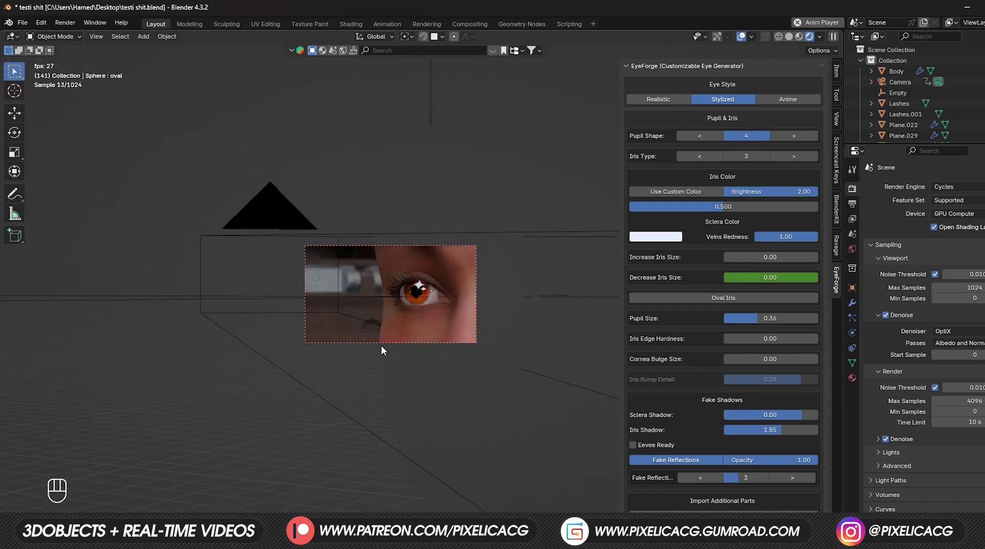
scroll(408, 316, "up", 5)
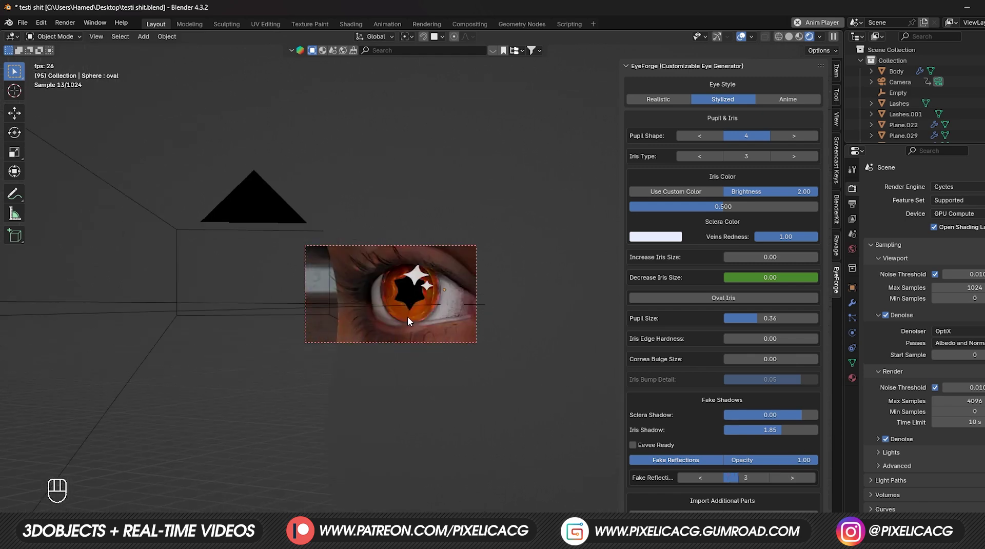
middle_click_drag(407, 316, 432, 320, "alt")
Cycle the fake reflection shapes up to 9, then switch fake reflections off
left_click(786, 478)
left_click(786, 478)
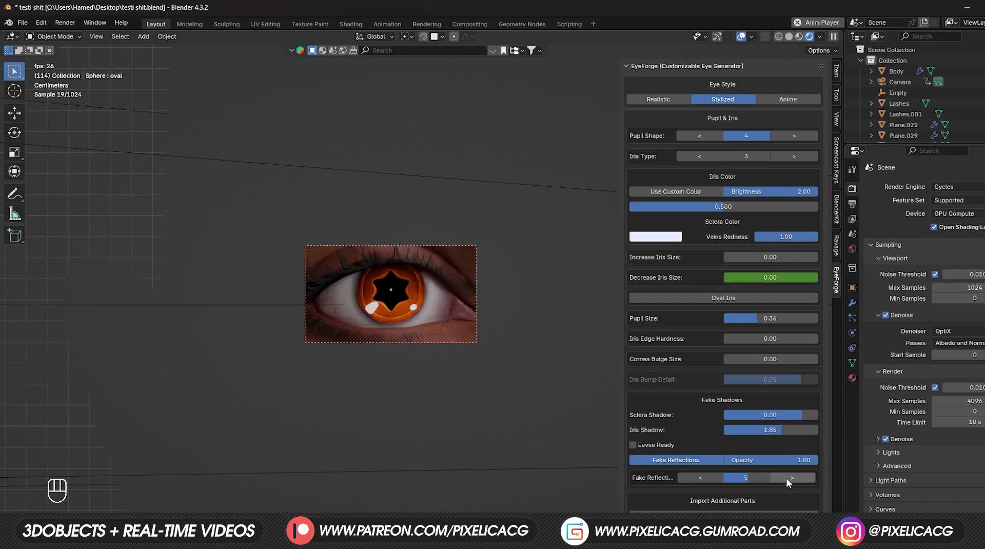
left_click(791, 477)
left_click(790, 478)
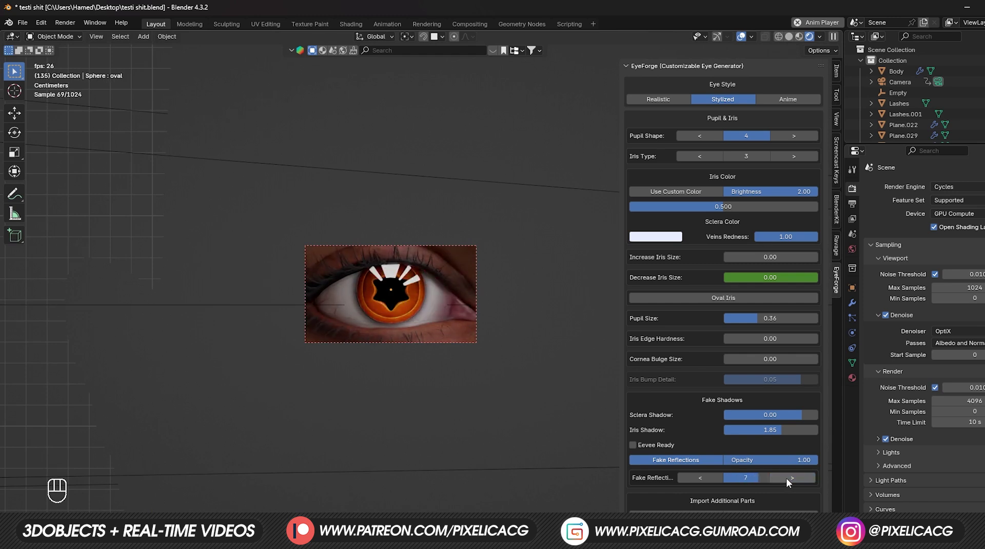
left_click(786, 478)
left_click(786, 477)
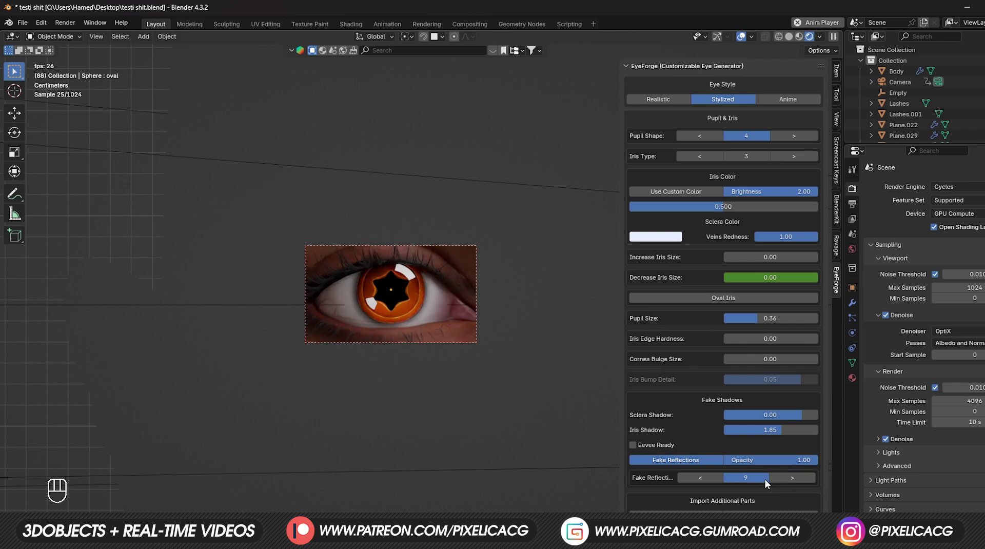
left_click(662, 460)
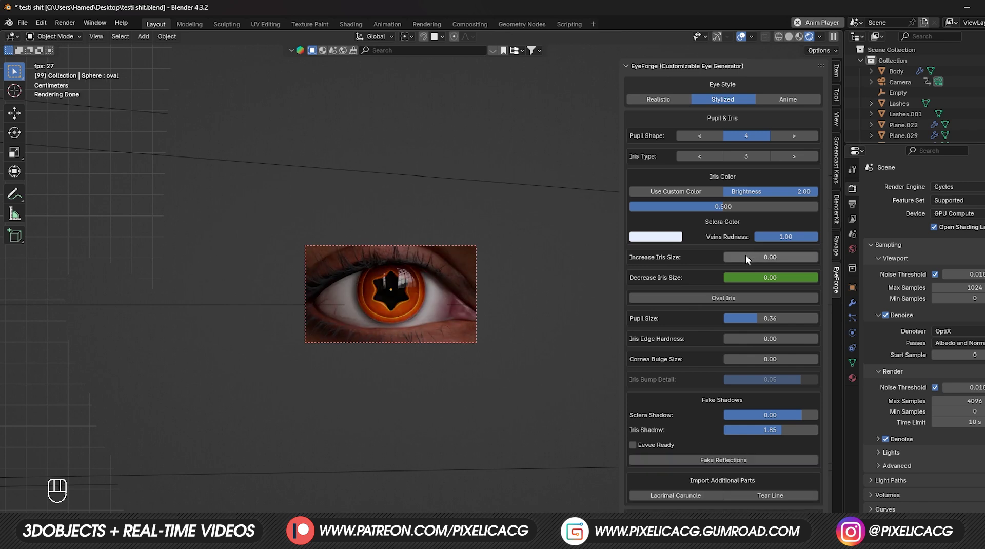
Raise Increase Iris Size to 0.46 and Pupil Size to 0.49
mouse_move(746, 255)
left_mouse_down()
mouse_move(780, 260)
mouse_move(761, 257)
left_mouse_up()
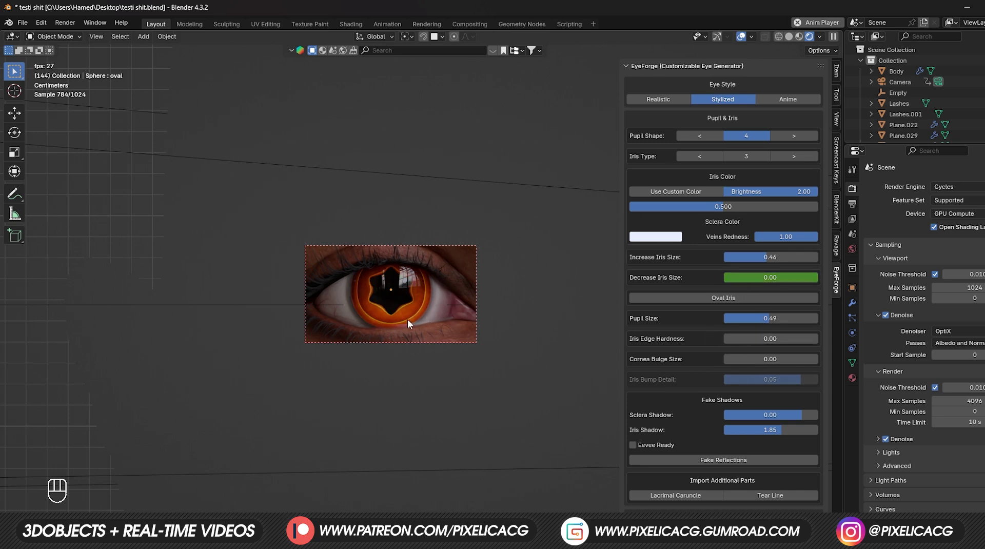
left_click_drag(748, 339, 776, 338)
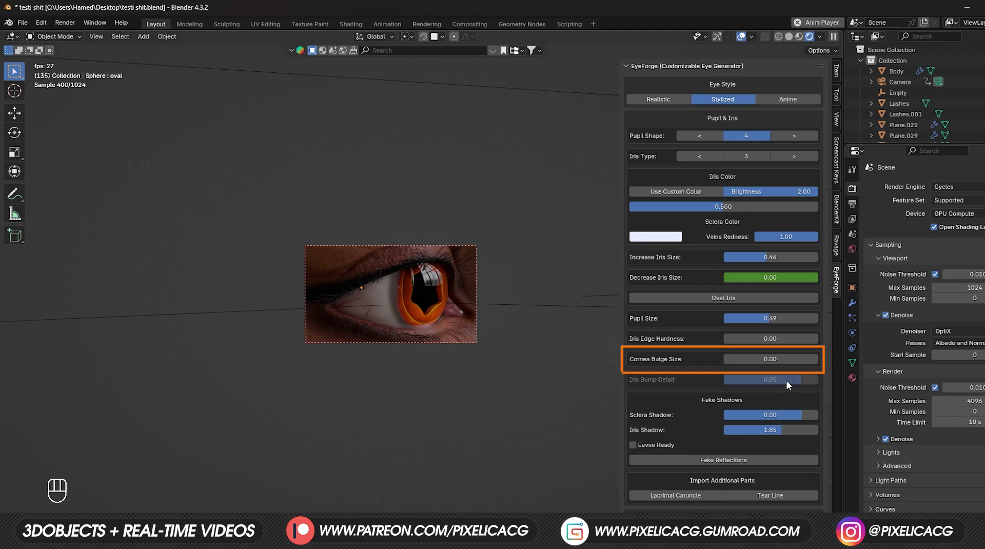
Push Cornea Bulge Size to 1.00, inspect it, ease it back to 0.55, then enable Oval Iris
left_click_drag(759, 361, 805, 361)
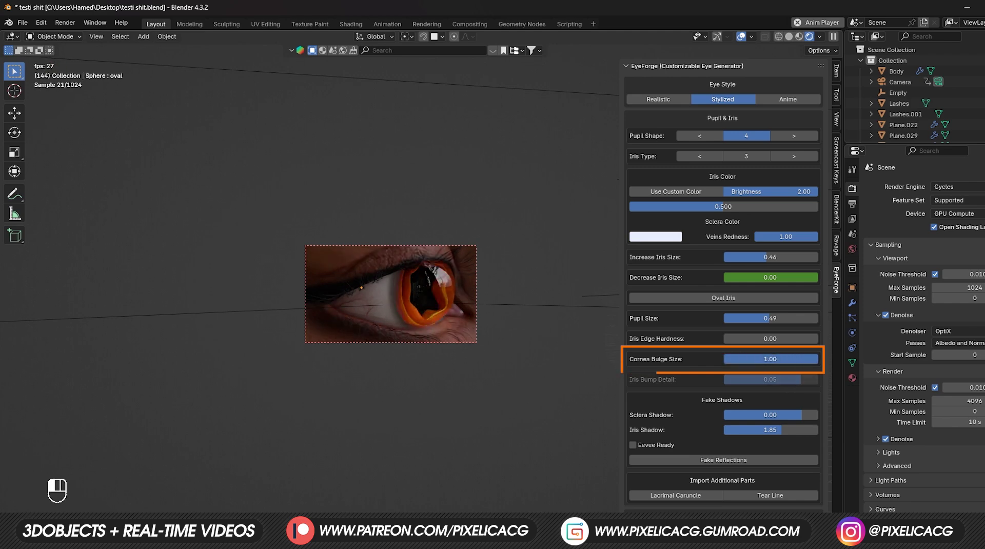
middle_click_drag(464, 277, 531, 307)
scroll(412, 256, "down", 3)
left_click_drag(795, 359, 753, 359)
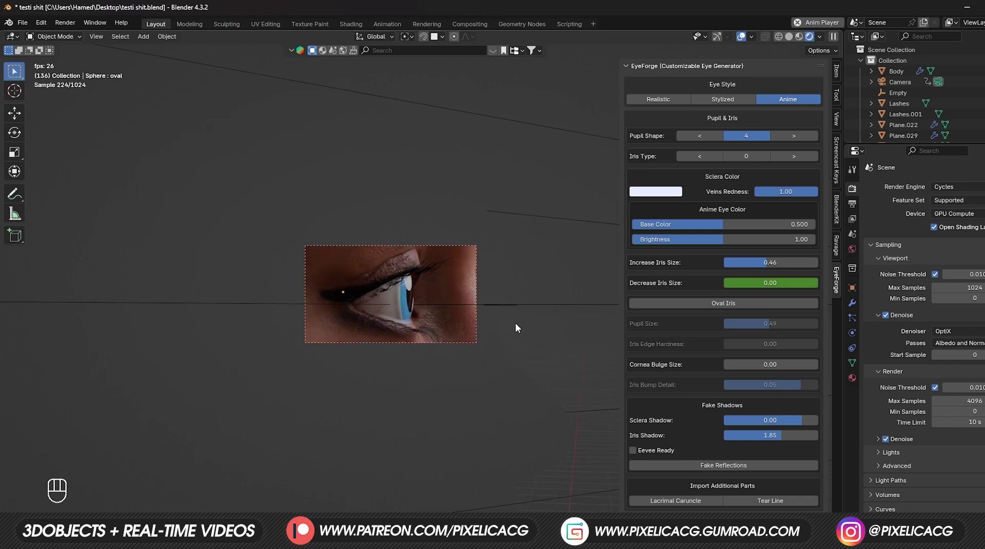
left_click(715, 304)
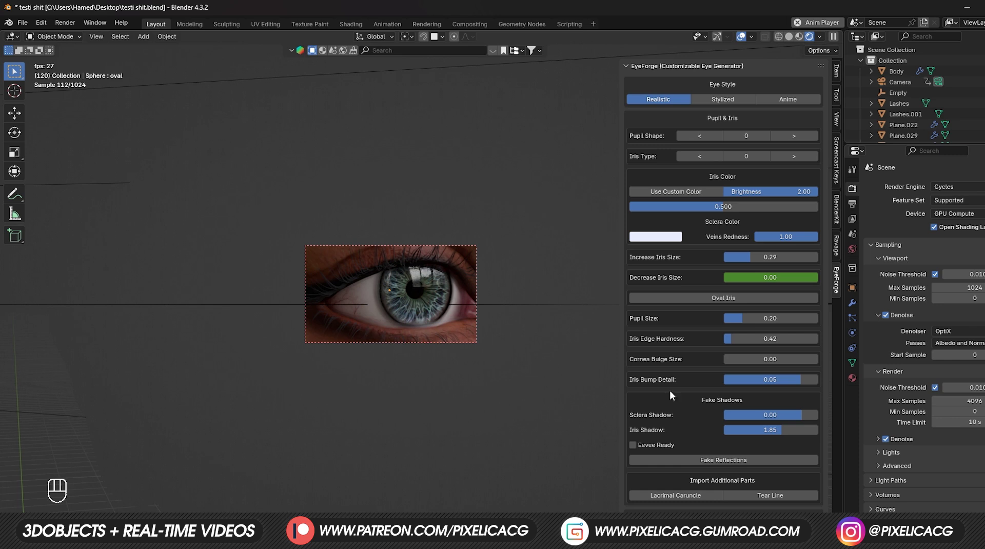
Set sclera shadow just above zero, iris shadow to maximum, veins redness to 1.00, and a pink sclera
left_click_drag(784, 415, 710, 415)
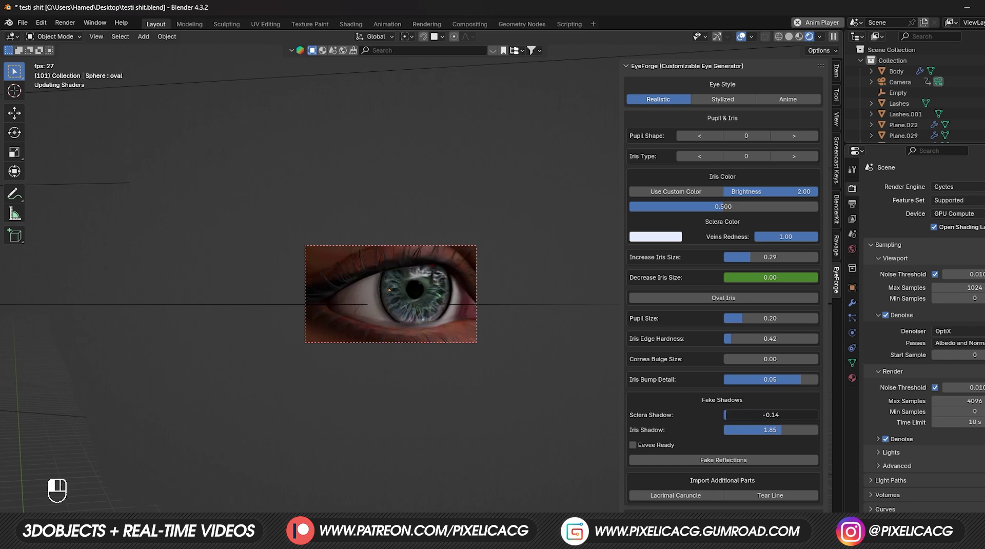
left_click_drag(810, 414, 816, 419)
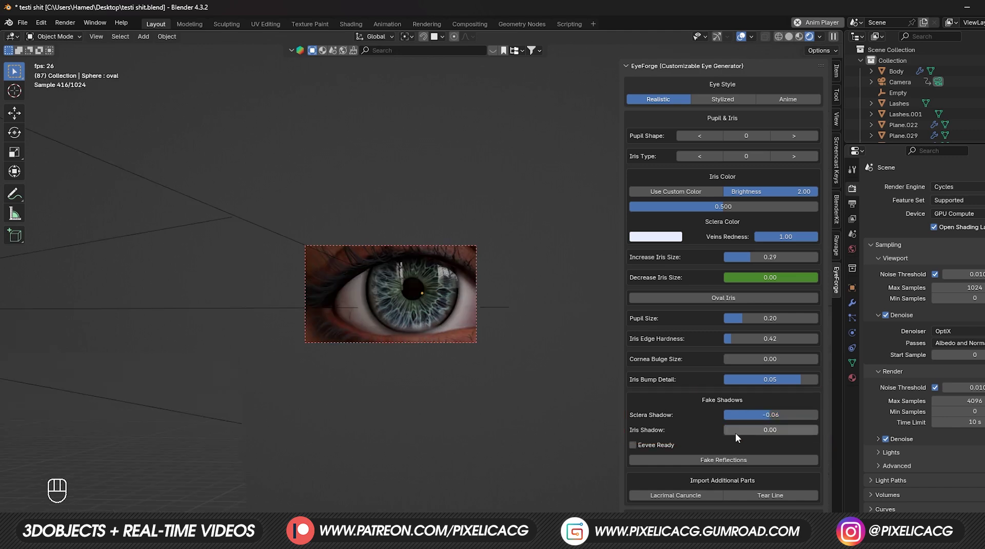
left_click_drag(735, 432, 816, 432)
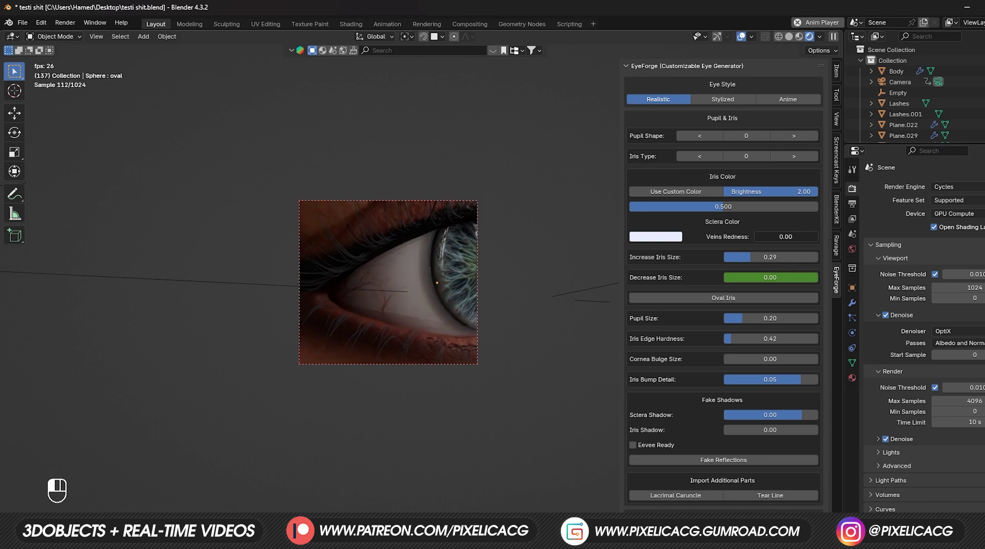
left_click_drag(772, 236, 794, 236)
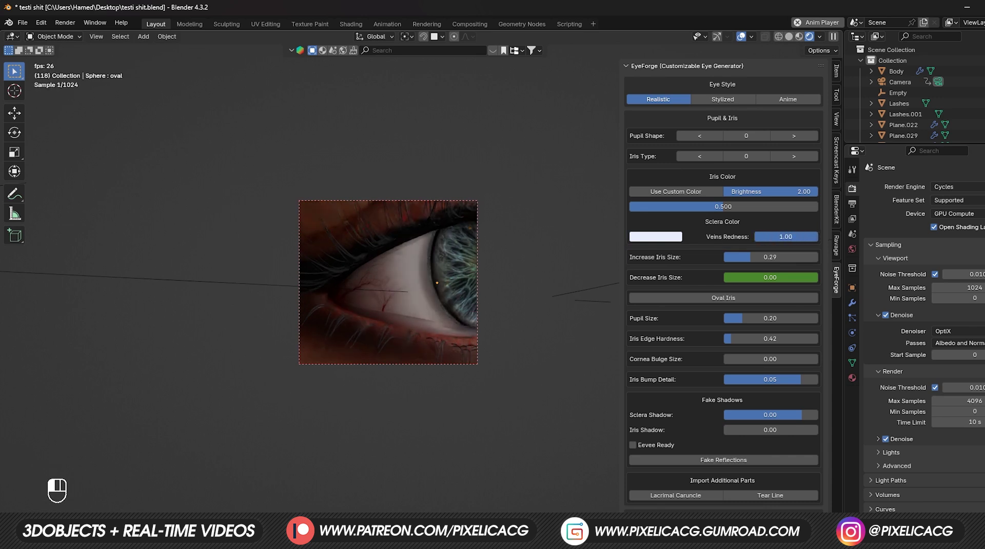
left_click(656, 236)
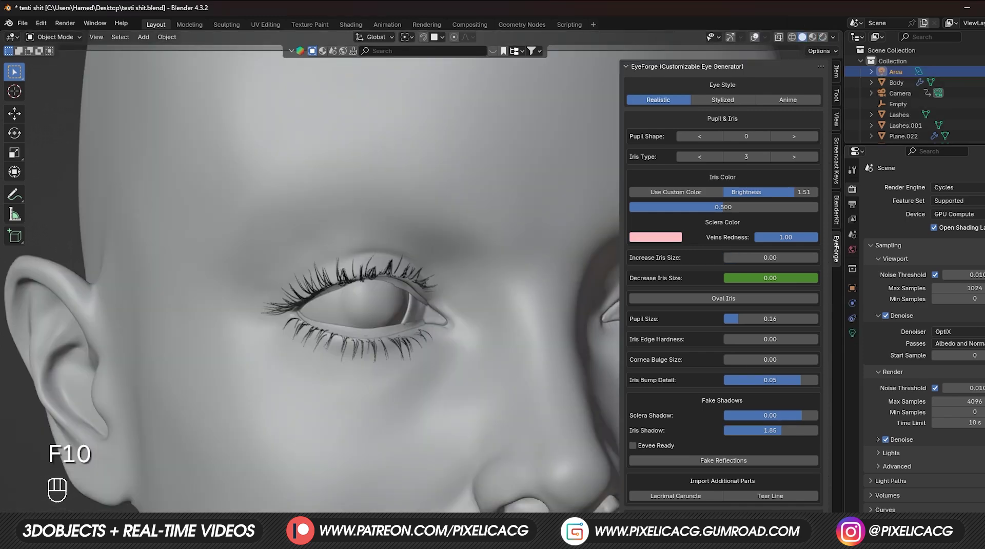
Switch the render engine to EEVEE, show Rendered shading and tick Eevee Ready
left_click(972, 187)
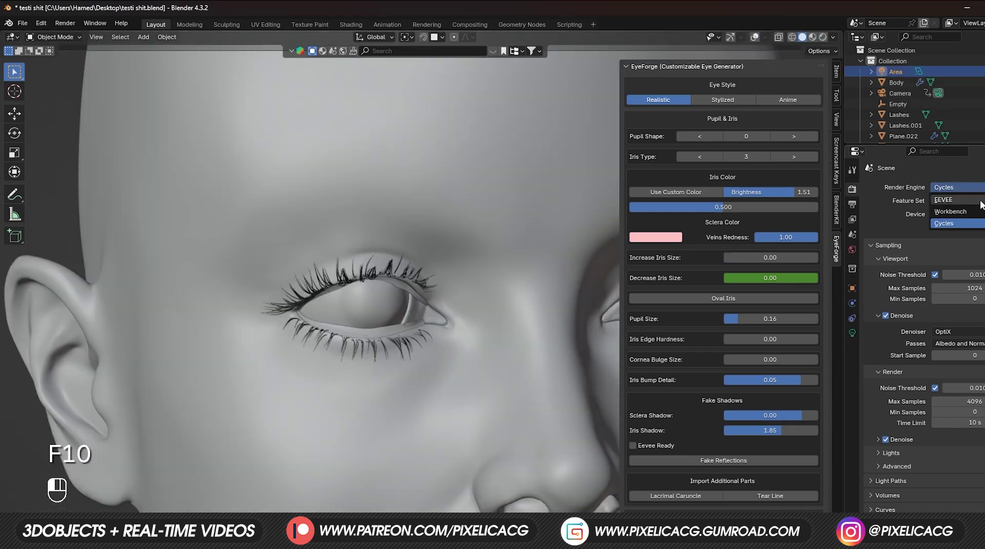
left_click(966, 199)
key("z")
left_click(481, 398)
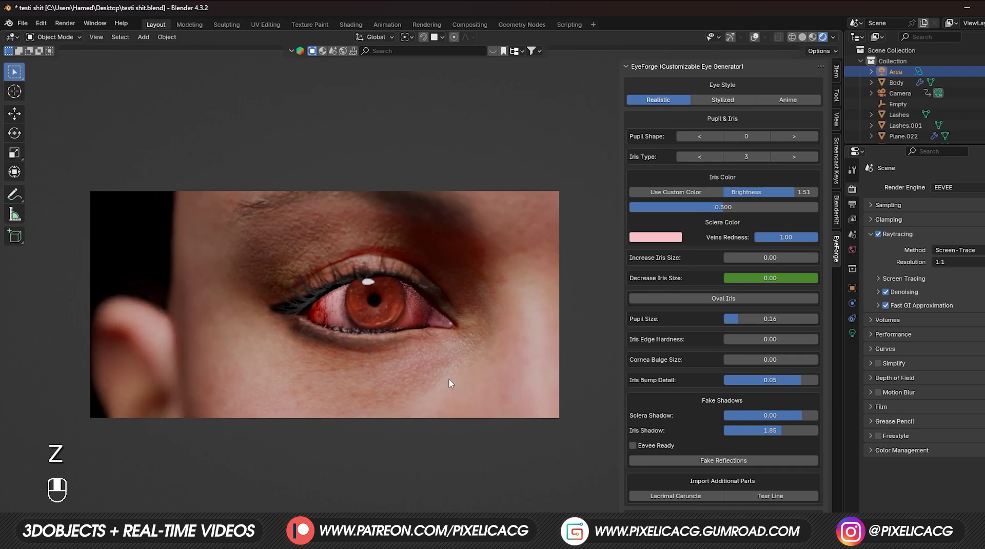
left_click(378, 371)
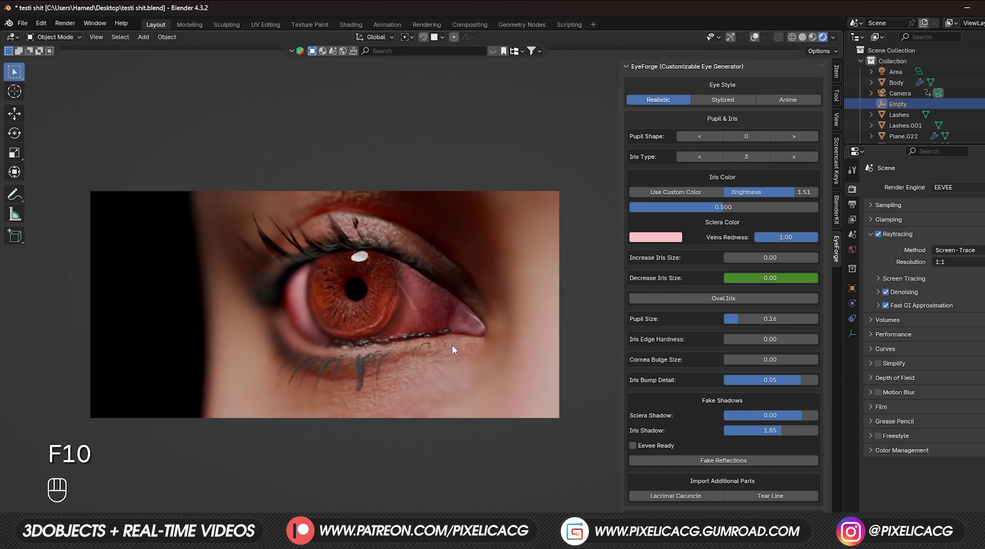
scroll(426, 354, "up", 3)
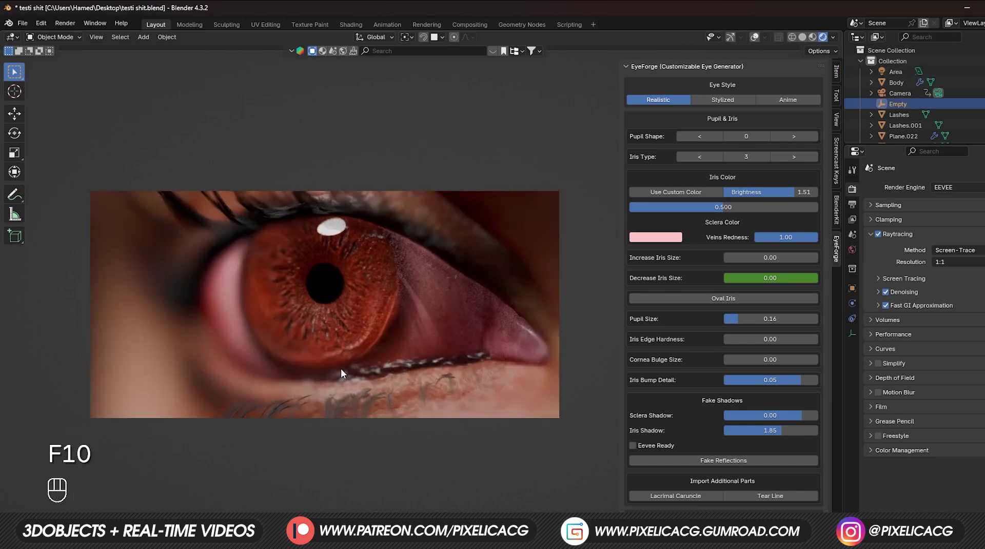
left_click(341, 341)
left_click(632, 445)
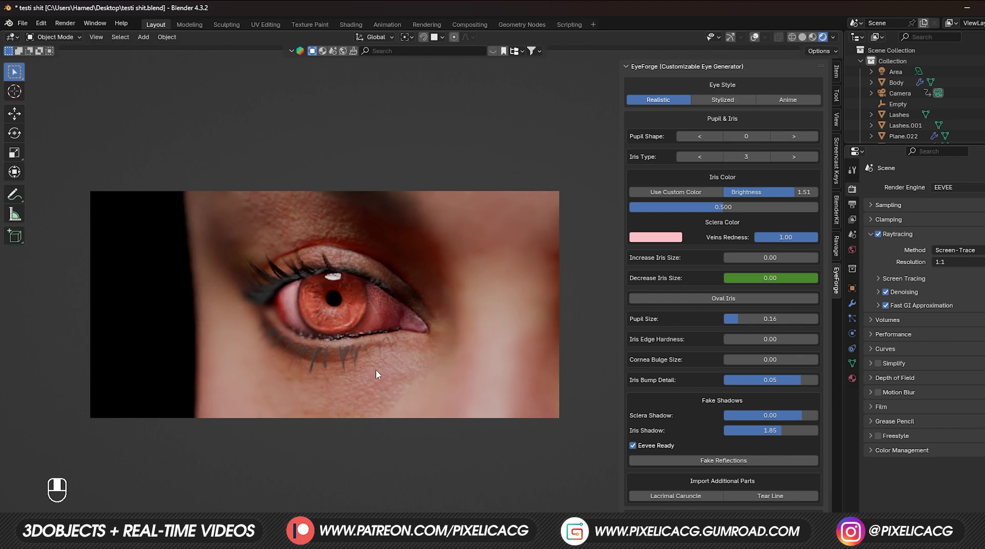
Select the eye's empty and move it along the Y axis
left_click(899, 107)
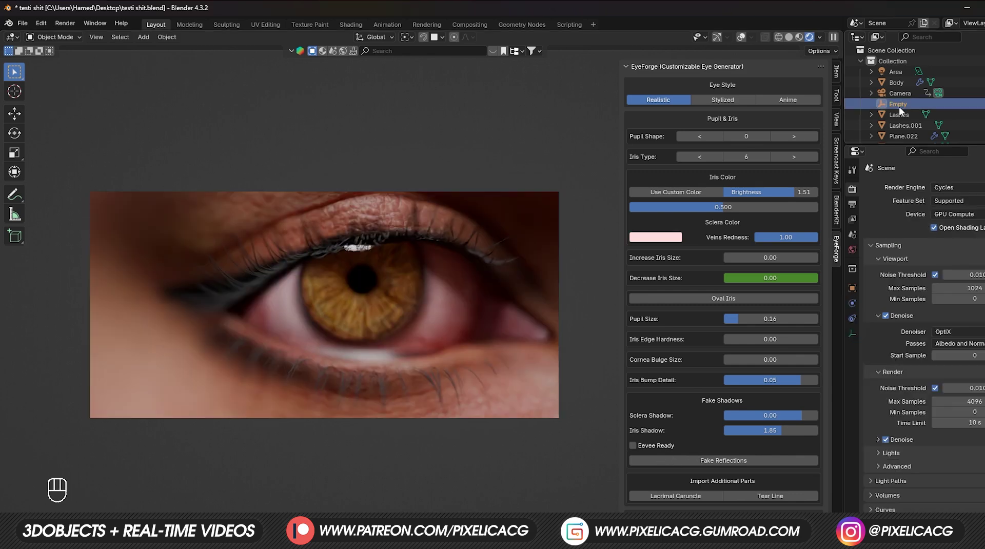
key("g")
key("x")
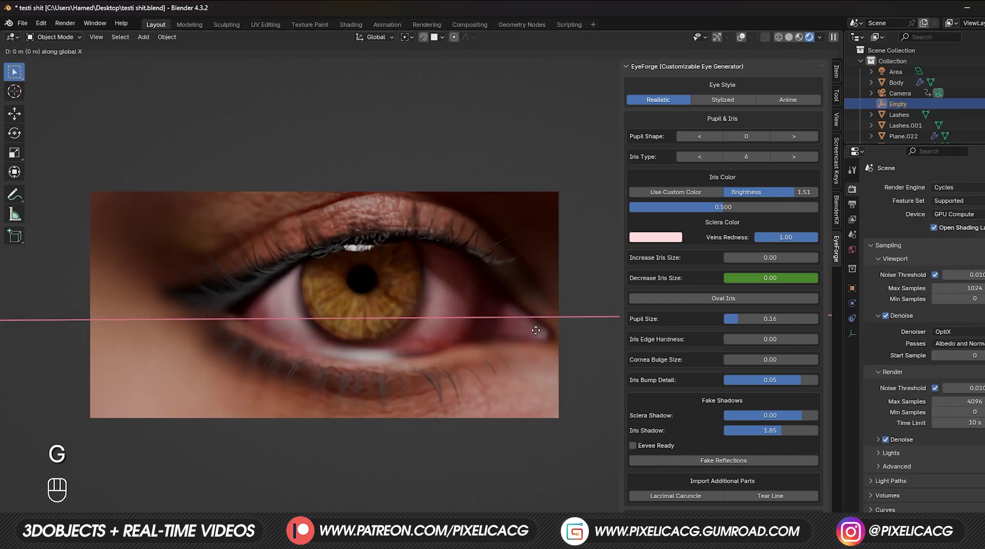
key("y")
left_click(346, 375)
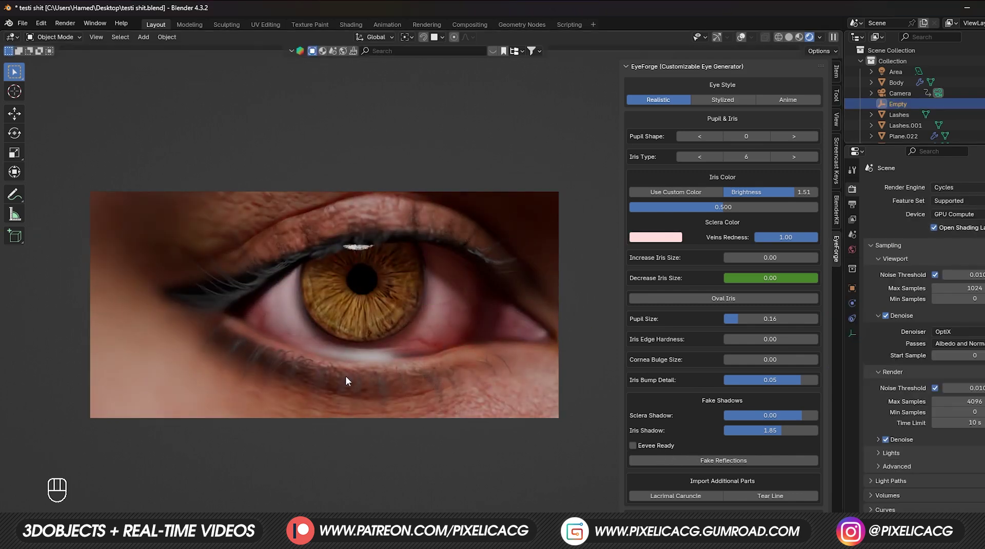
Select the eyeball and step Iris Type down to 1 for a green iris
left_click(423, 326)
left_click(703, 158)
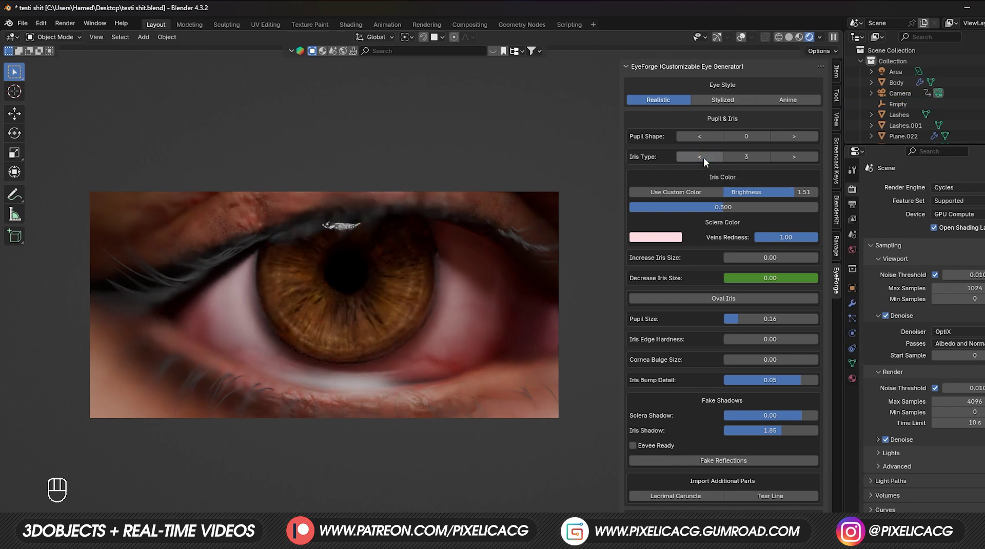
left_click(704, 157)
left_click(703, 157)
left_click(701, 157)
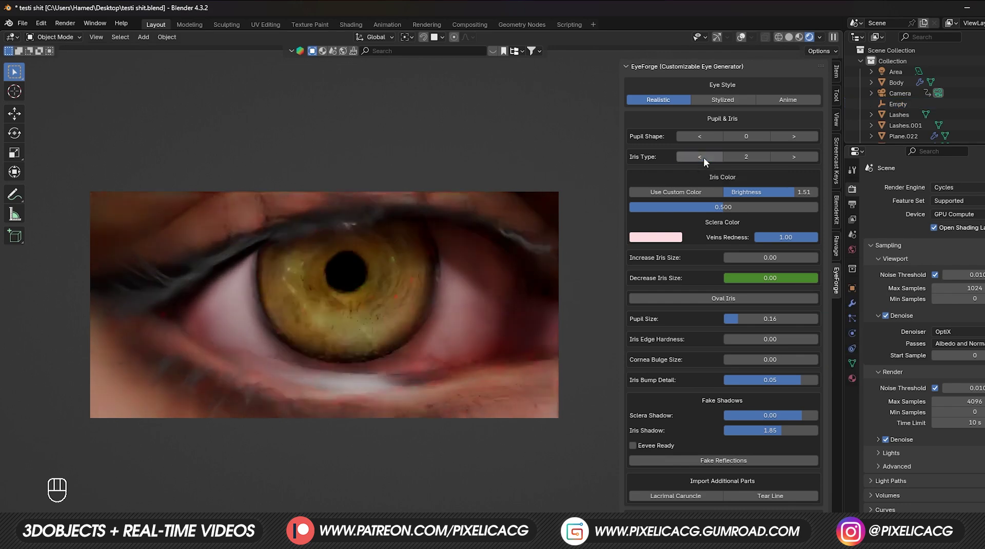
left_click(701, 158)
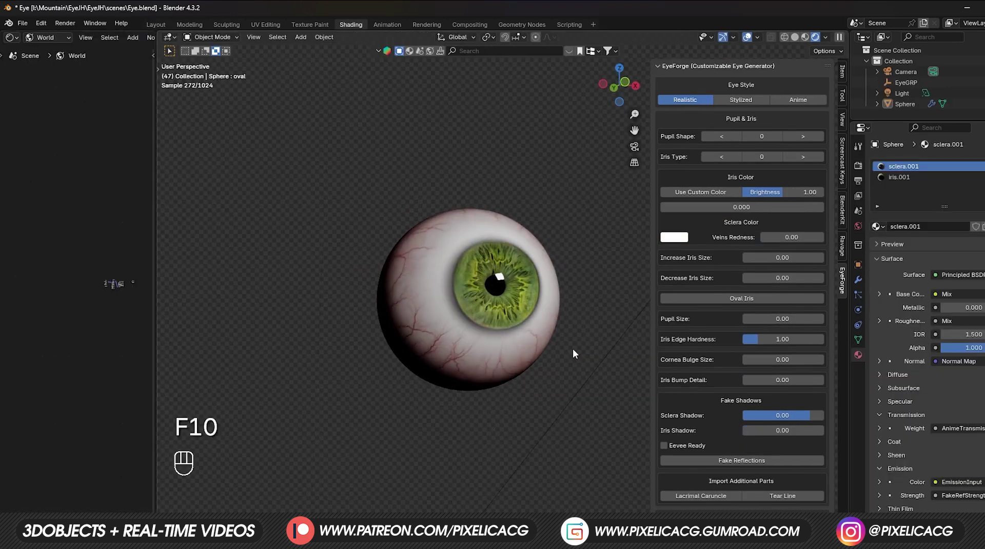
Import the lacrimal caruncle and the tear line, orbiting to inspect them
left_click(721, 477)
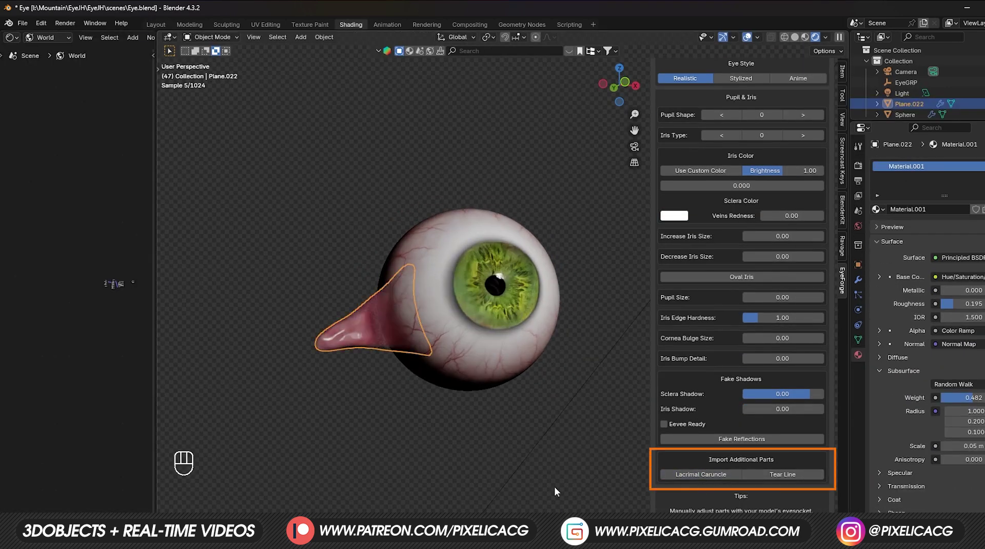
scroll(294, 379, "up", 10)
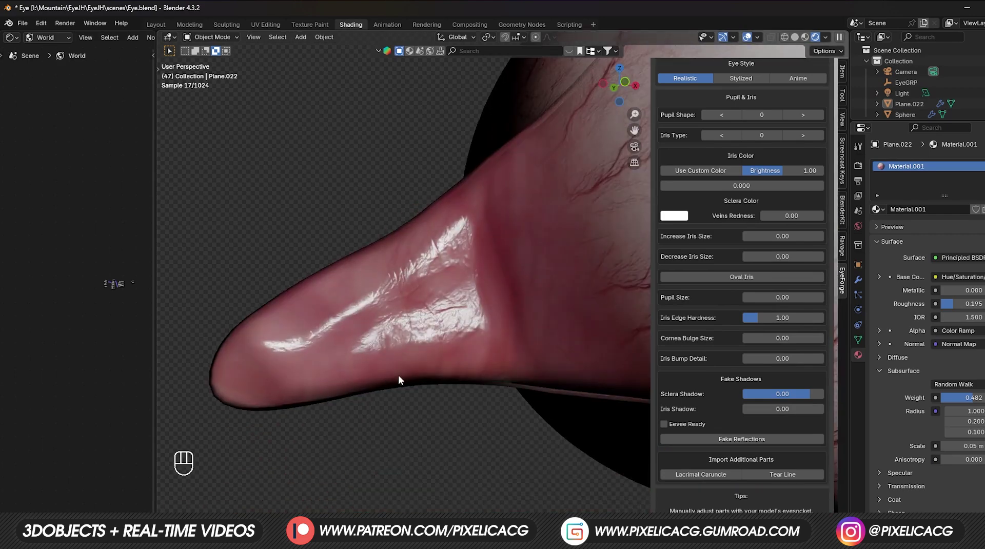
scroll(432, 357, "up", 3)
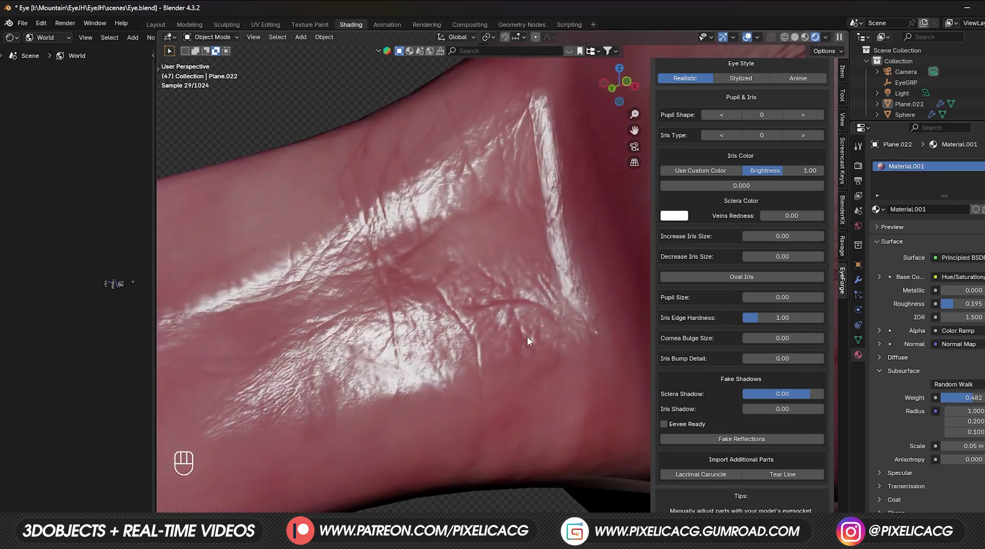
scroll(454, 348, "down", 2)
middle_click_drag(340, 346, 441, 348)
middle_click_drag(441, 349, 510, 314, "shift")
mouse_move(600, 281)
middle_mouse_down()
mouse_move(620, 288)
mouse_move(610, 282)
middle_mouse_up()
middle_click_drag(610, 282, 506, 316, "shift")
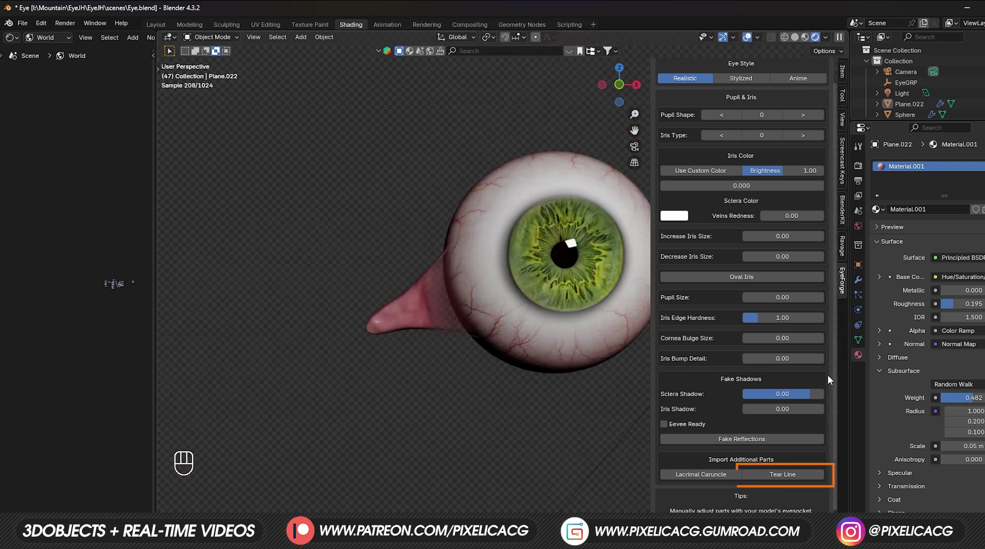
left_click(770, 474)
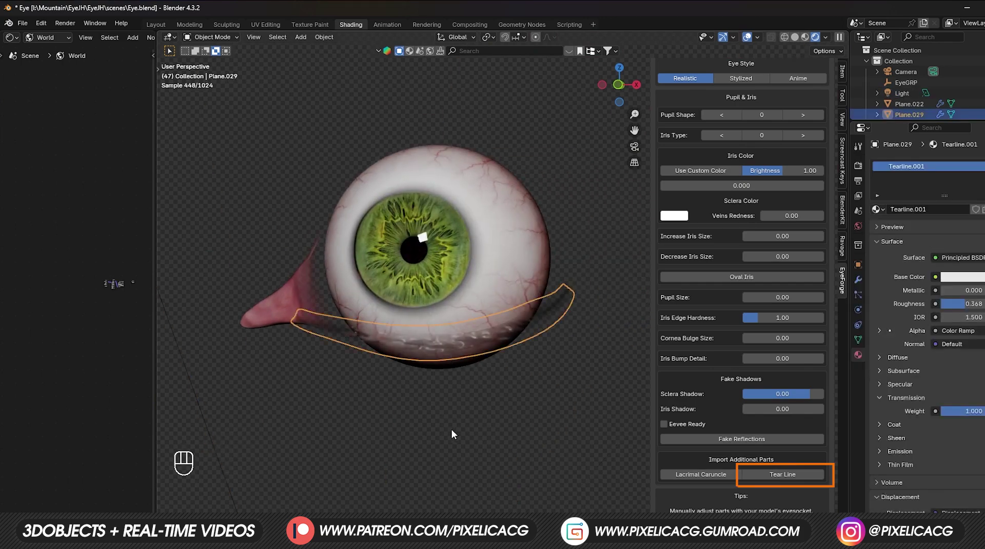
middle_click_drag(454, 430, 347, 300)
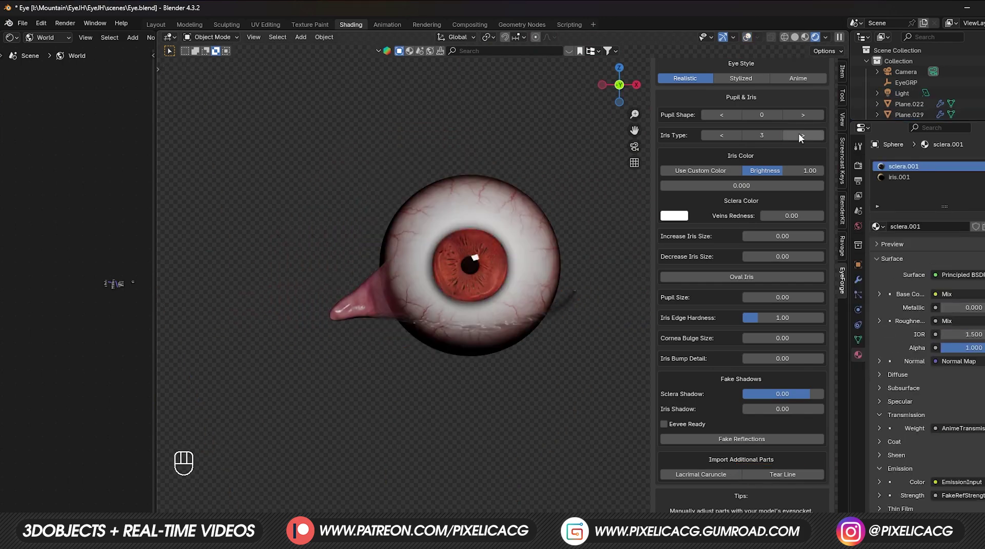
Set a brown iris and pupil 0.65, go Stylized with pupil shape 4, fake reflections and shifted hue
left_click(800, 134)
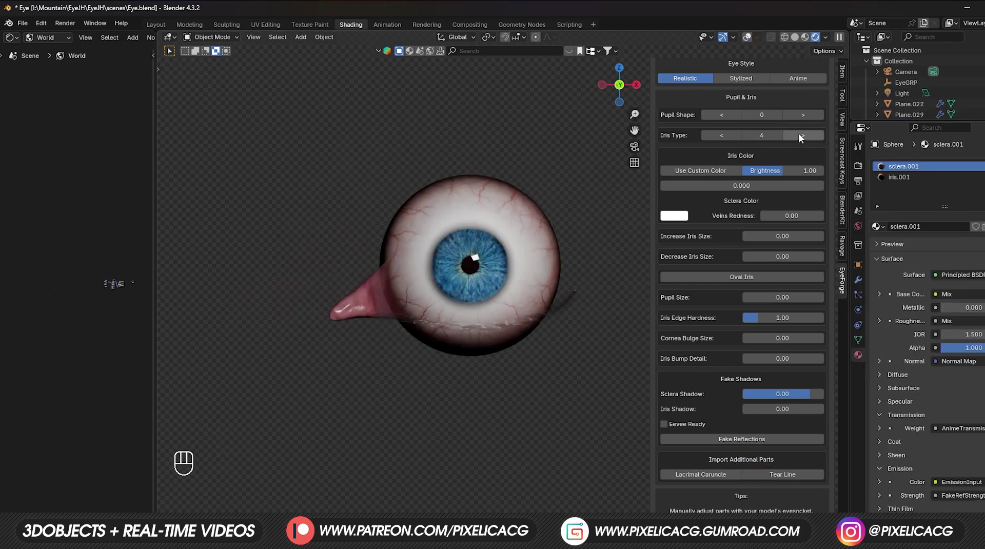
left_click_drag(754, 297, 794, 296)
left_click(802, 114)
left_click(802, 114)
left_click(741, 439)
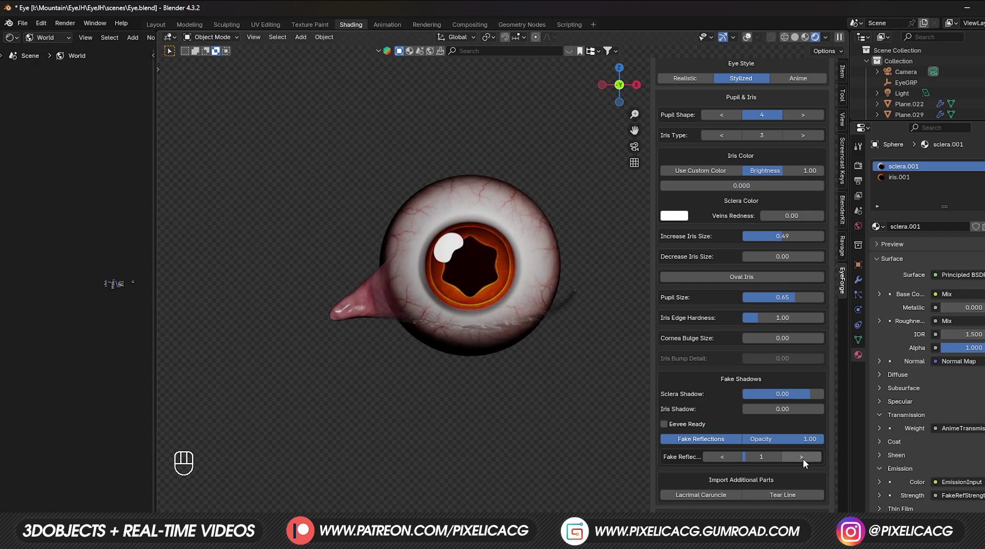
left_click_drag(718, 185, 780, 186)
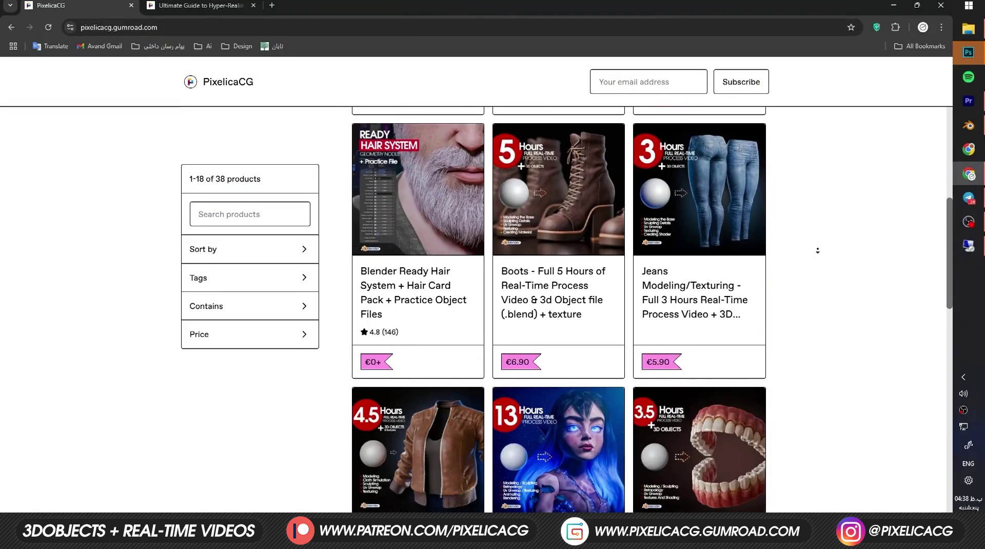
Scroll down to the Hyper-Realistic Skin product's lessons list
scroll(817, 251, "down", 3)
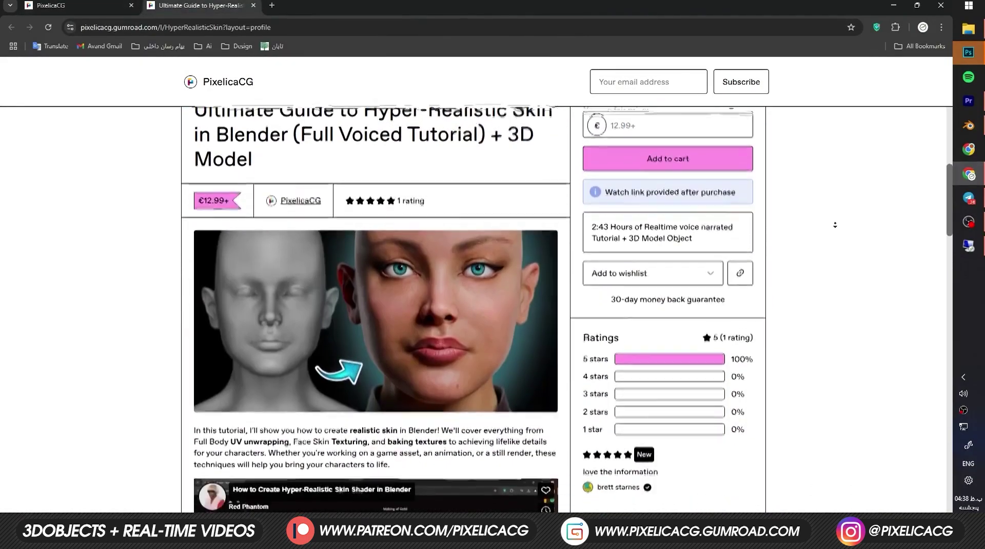
scroll(834, 225, "down", 3)
scroll(834, 224, "down", 5)
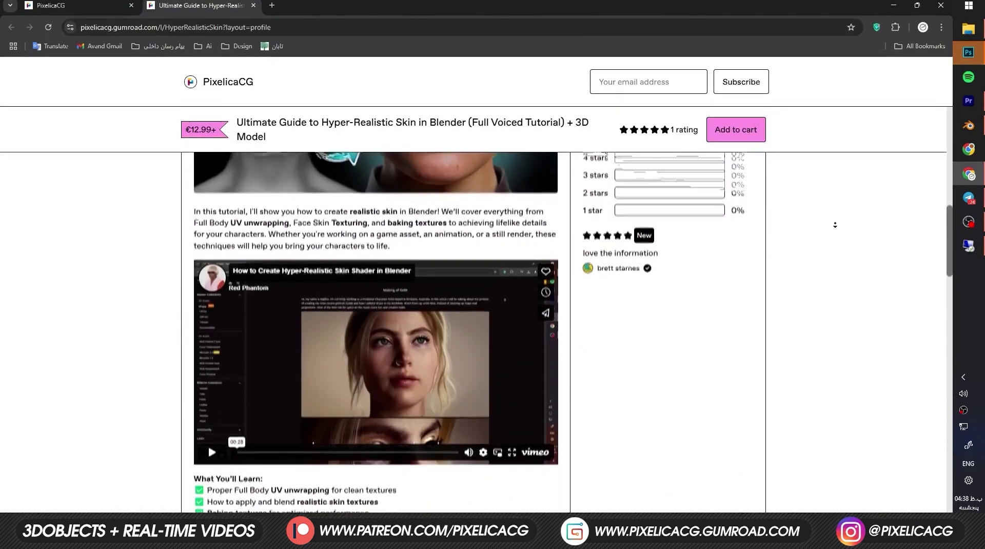
scroll(840, 216, "down", 3)
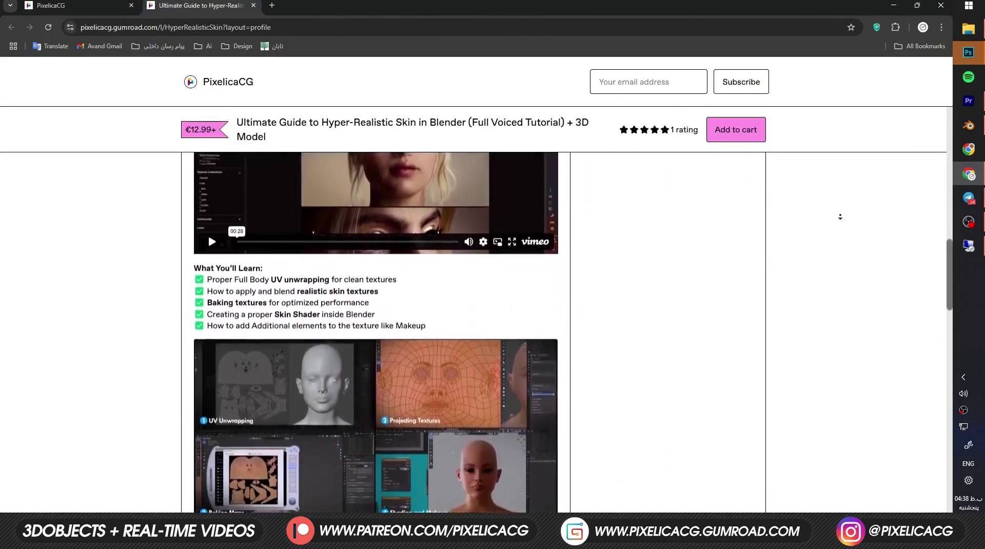
scroll(839, 216, "down", 1)
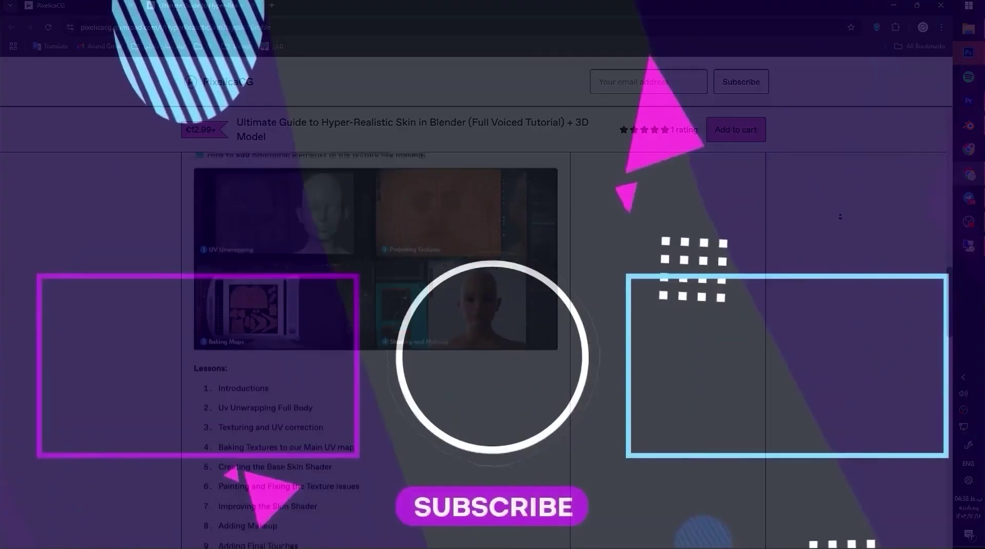